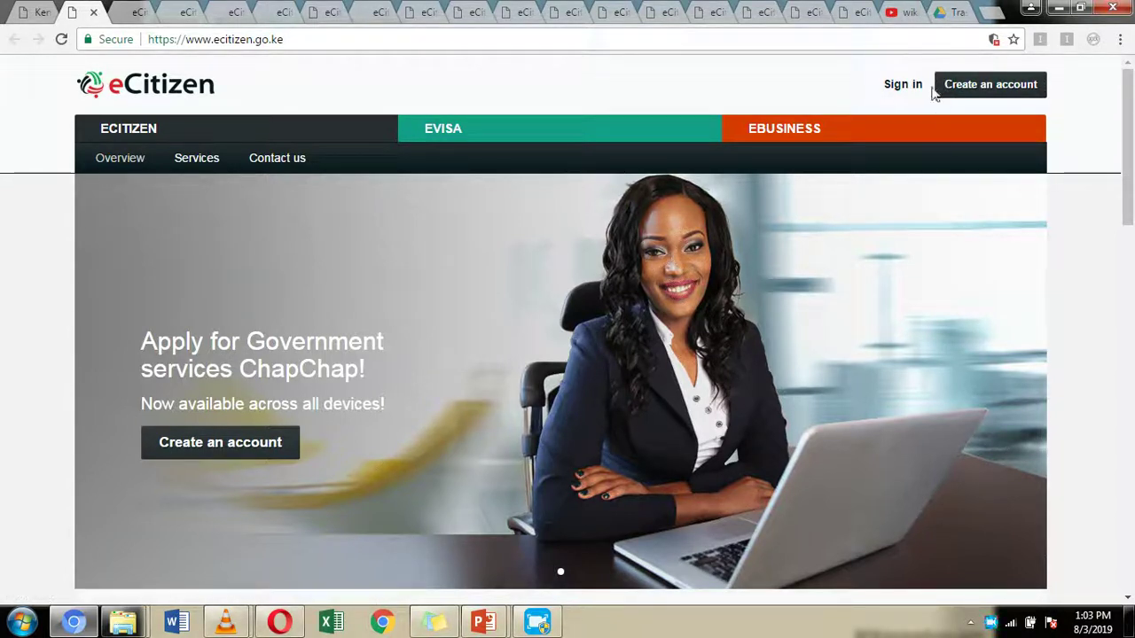
Step: Start creating an eVisa Visitors account and review the registration form from the passport number to the terms agreement
left_click(984, 85)
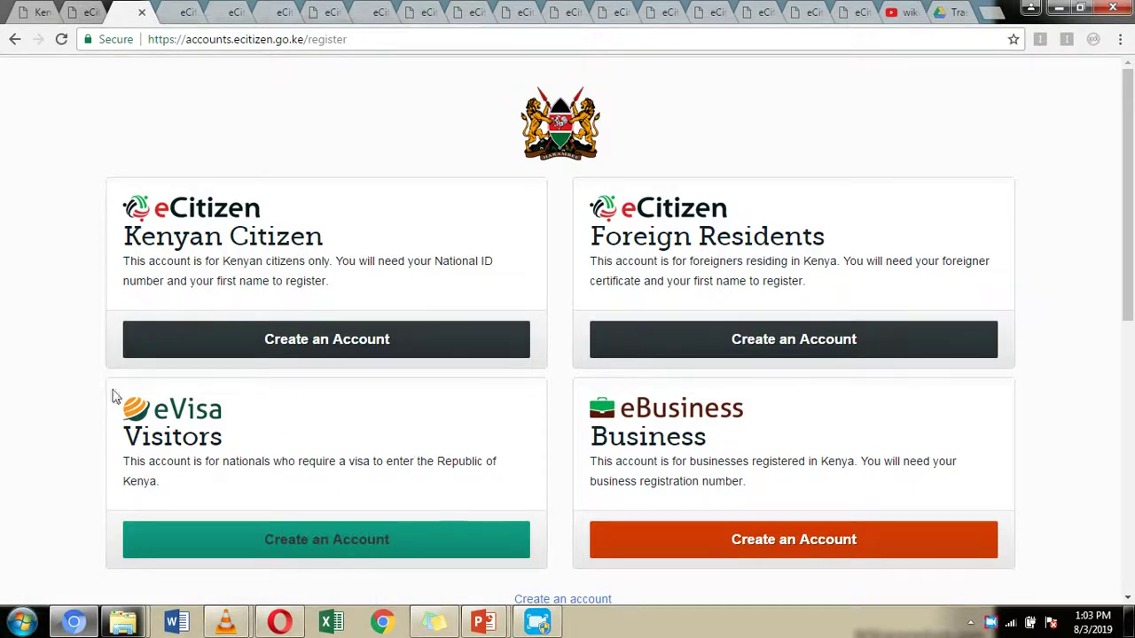
left_click(321, 547)
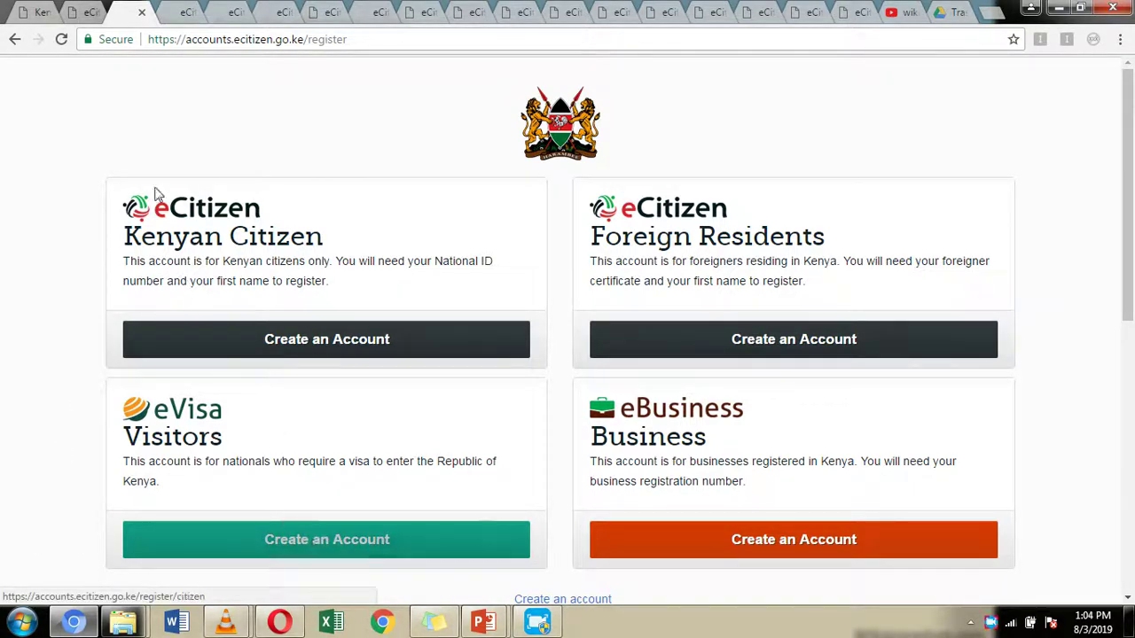
scroll(170, 172, "down", 6)
scroll(899, 362, "up", 6)
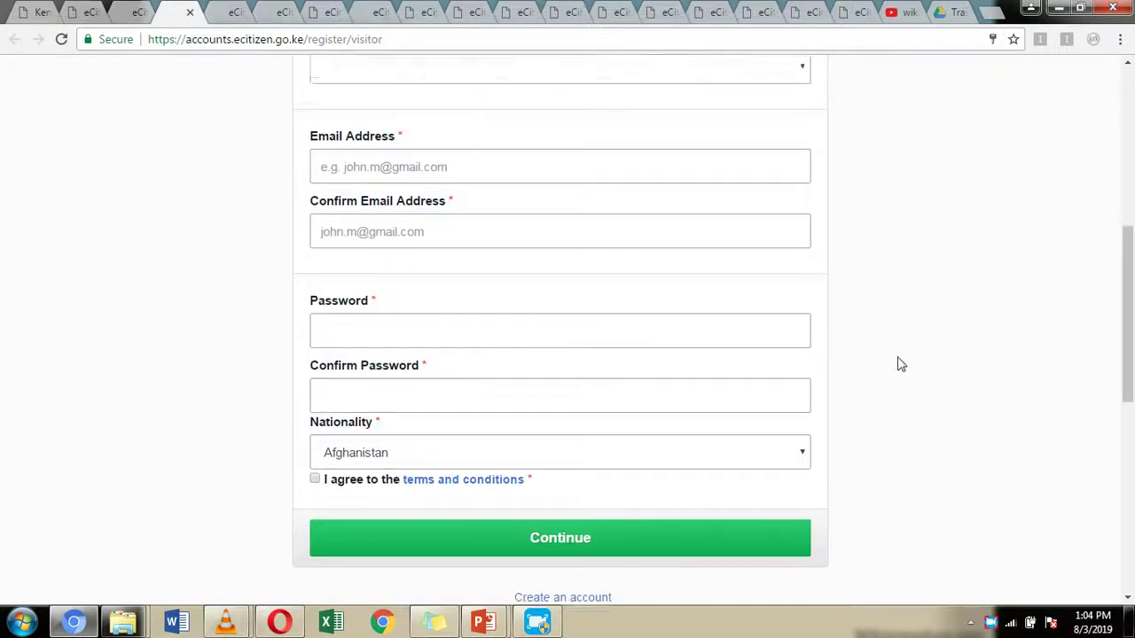
scroll(431, 229, "down", 1)
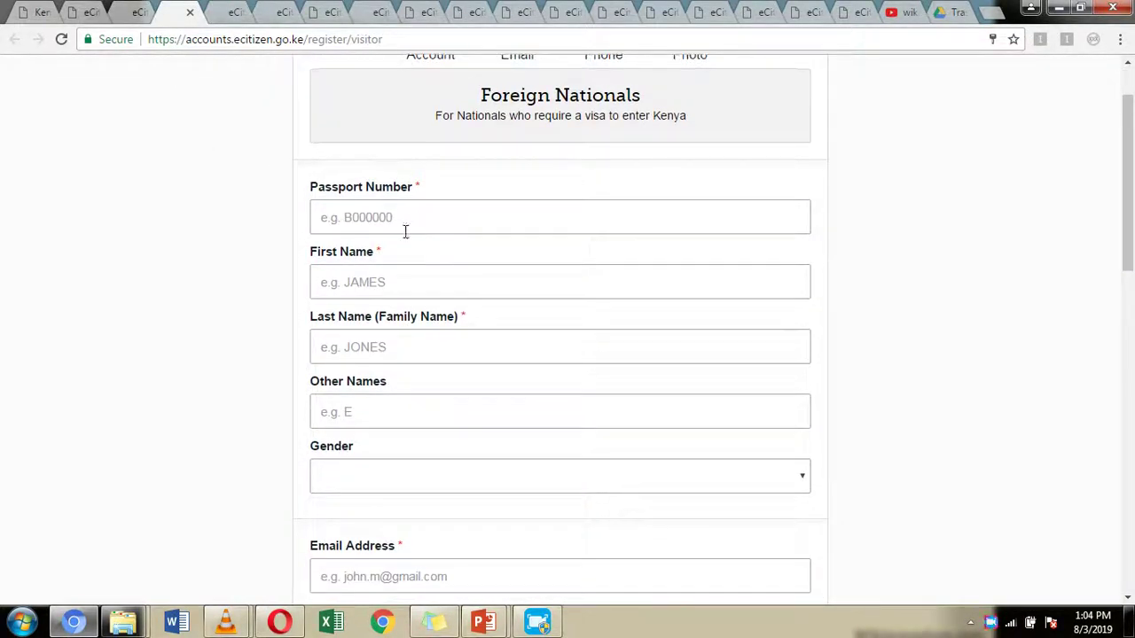
scroll(362, 224, "down", 1)
scroll(363, 229, "down", 3)
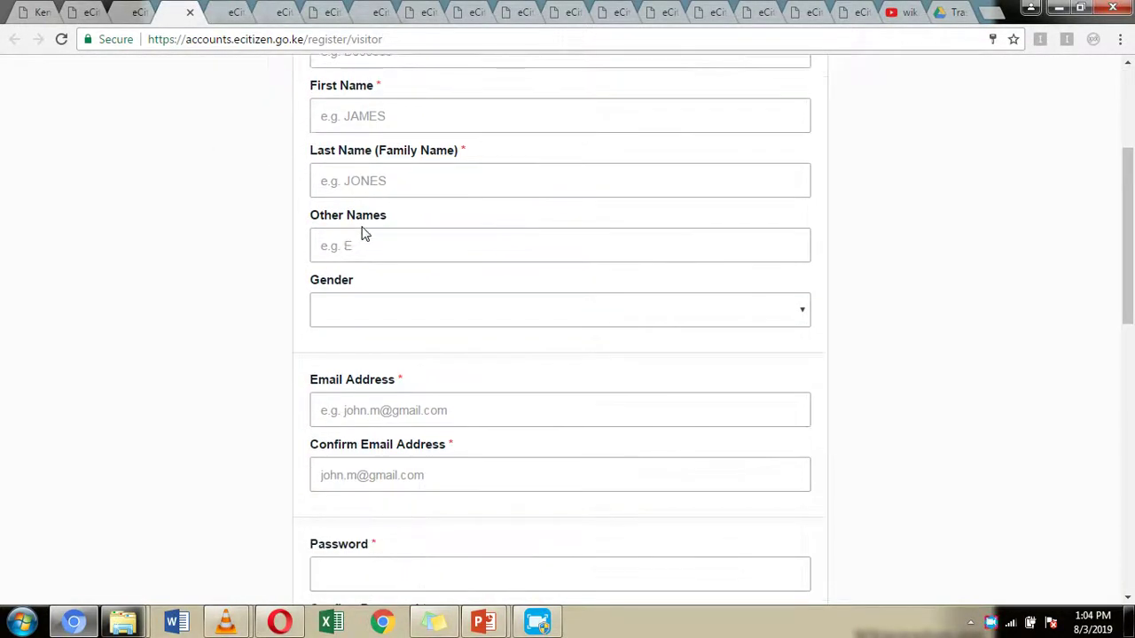
scroll(371, 297, "down", 2)
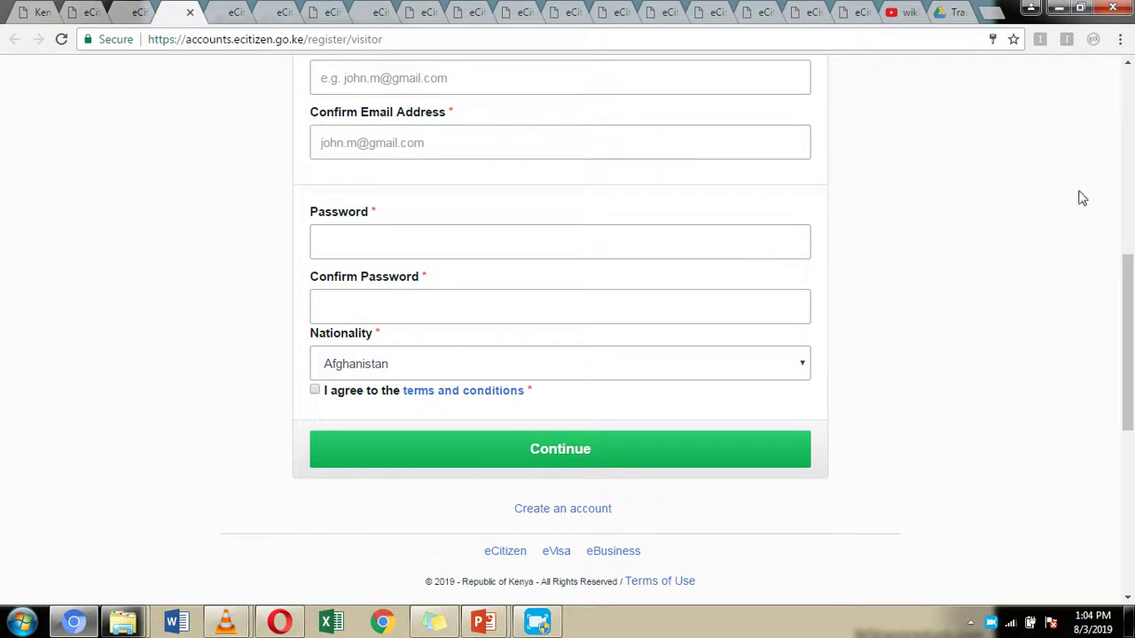
Step: Go through the One Login page and the services dashboard to the Department of Immigration Services portal
left_click(227, 11)
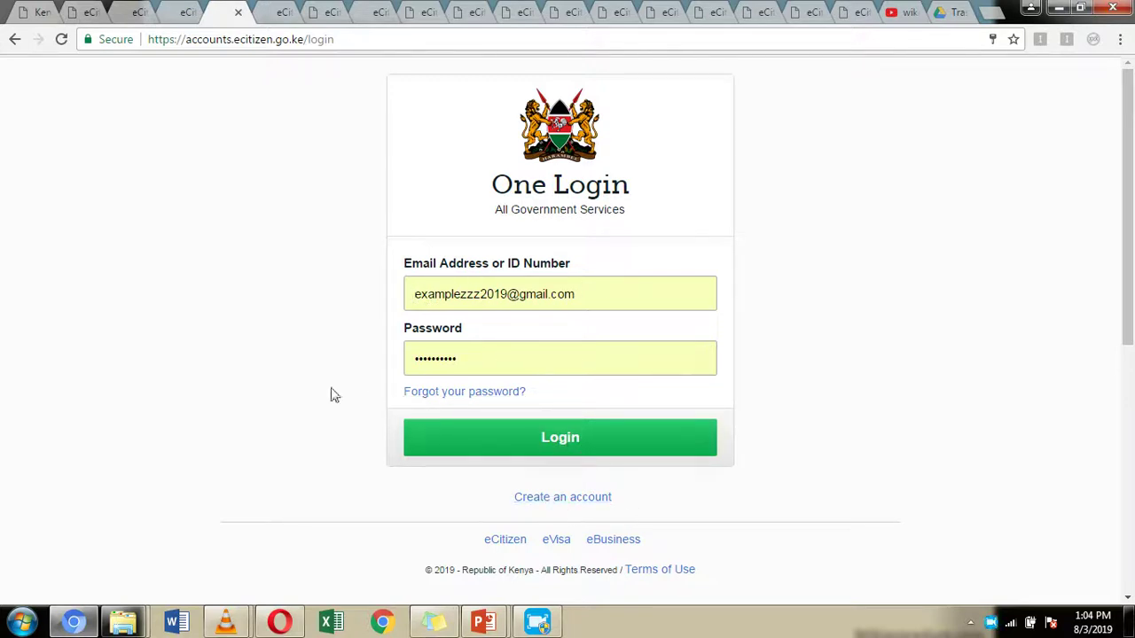
left_click(284, 12)
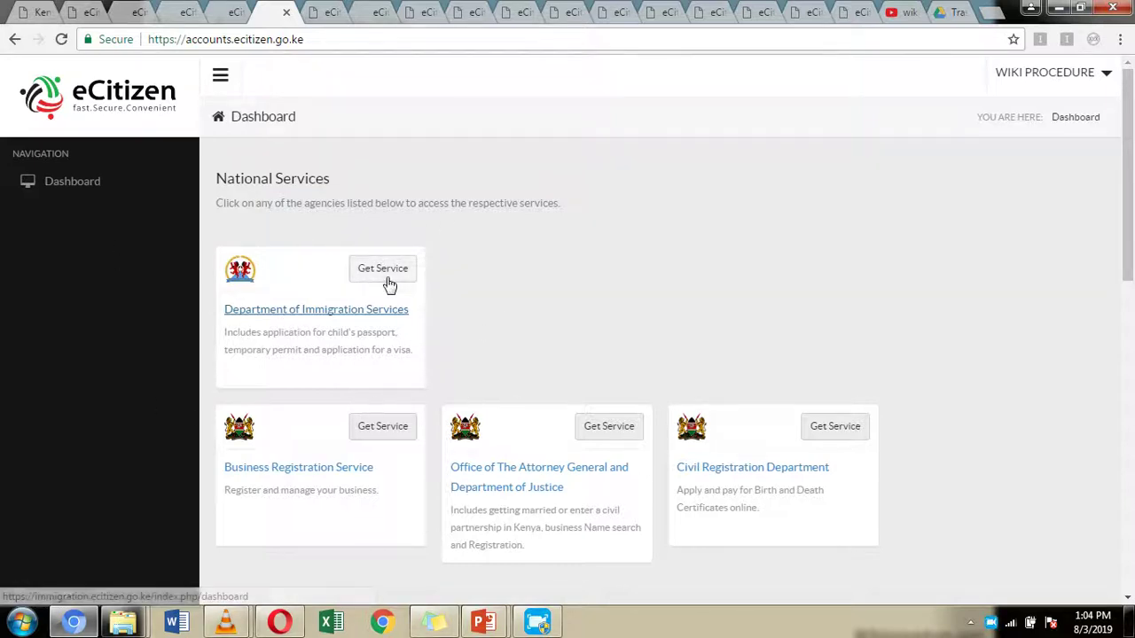
left_click(322, 9)
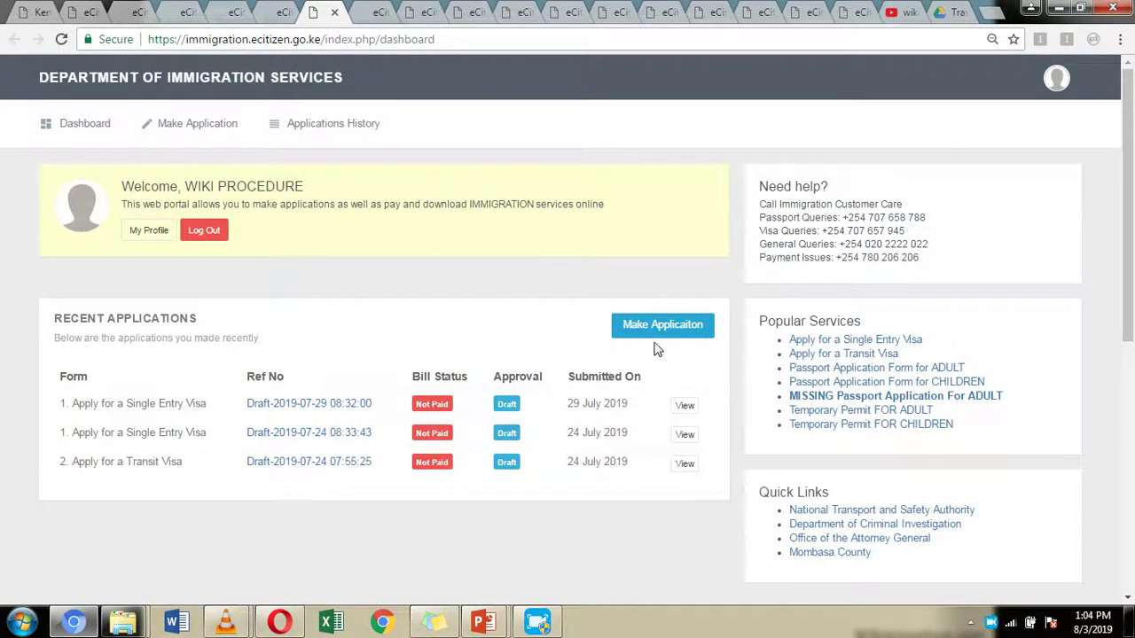
Step: Open the Make Application page, then collapse and re-expand the Kenyan Visa group
left_click(366, 11)
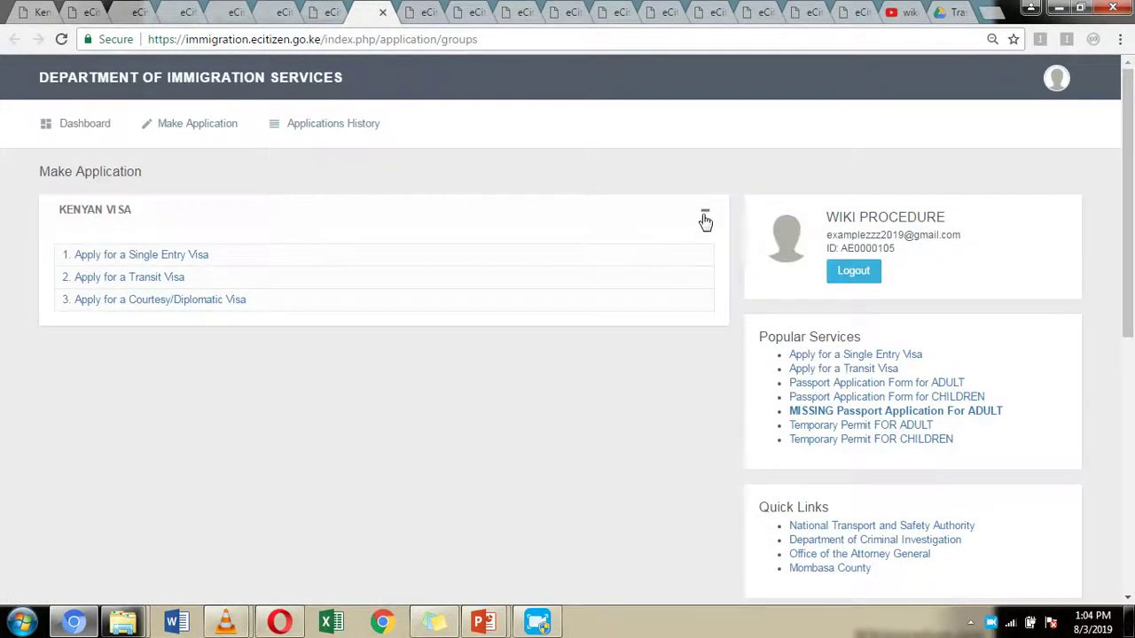
left_click(705, 218)
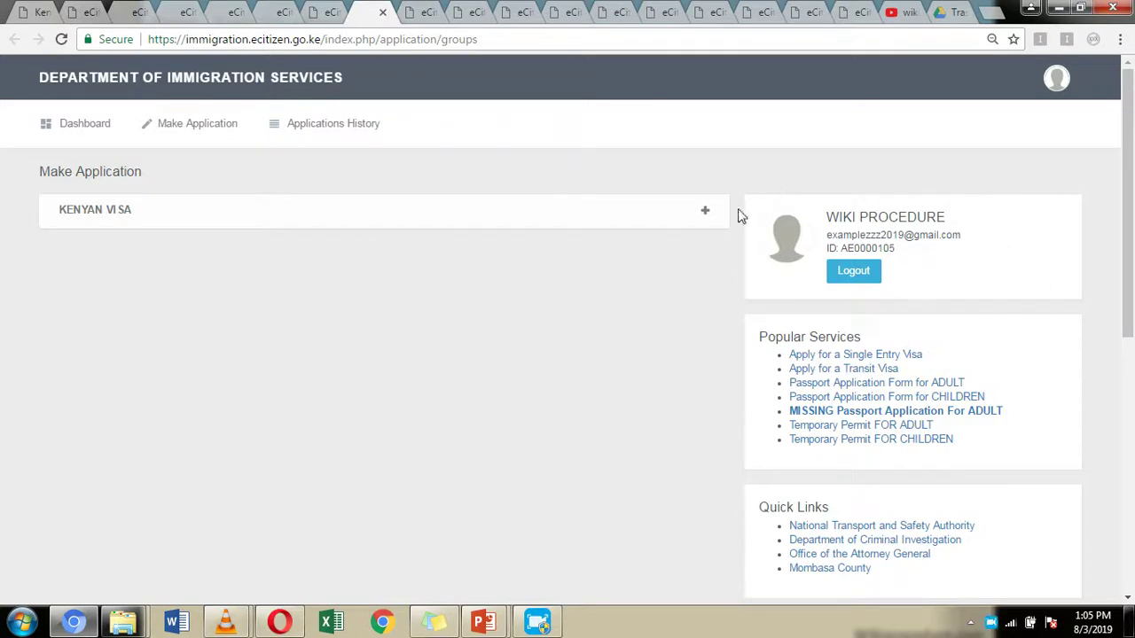
left_click(705, 215)
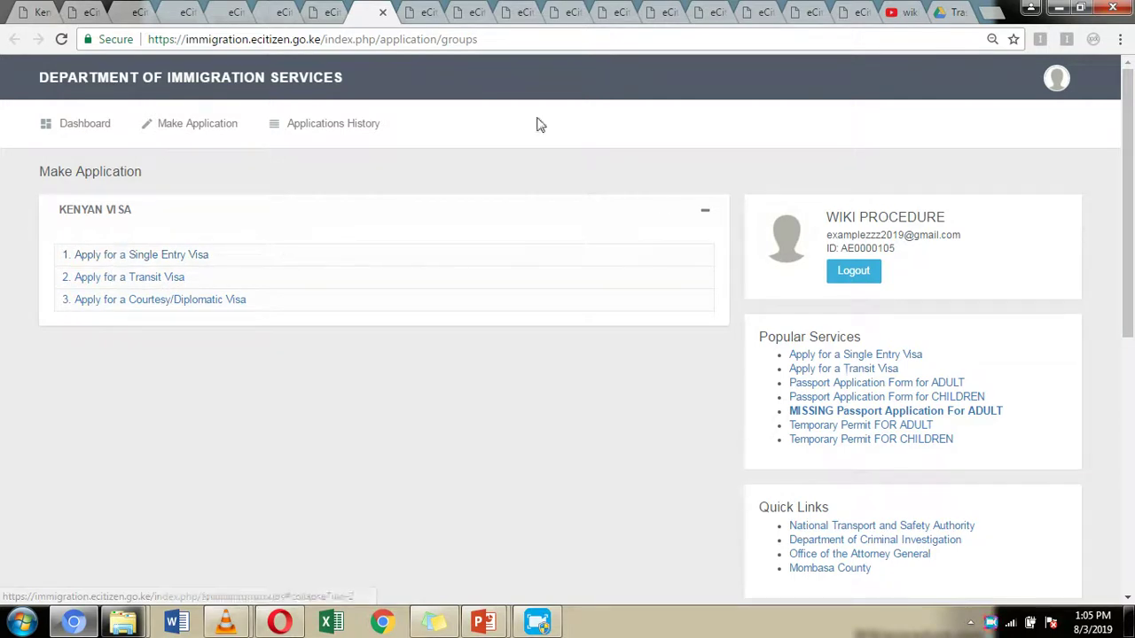
Step: Open the Single Entry Visa information page and read through its requirements, visa fees and notes
left_click(418, 10)
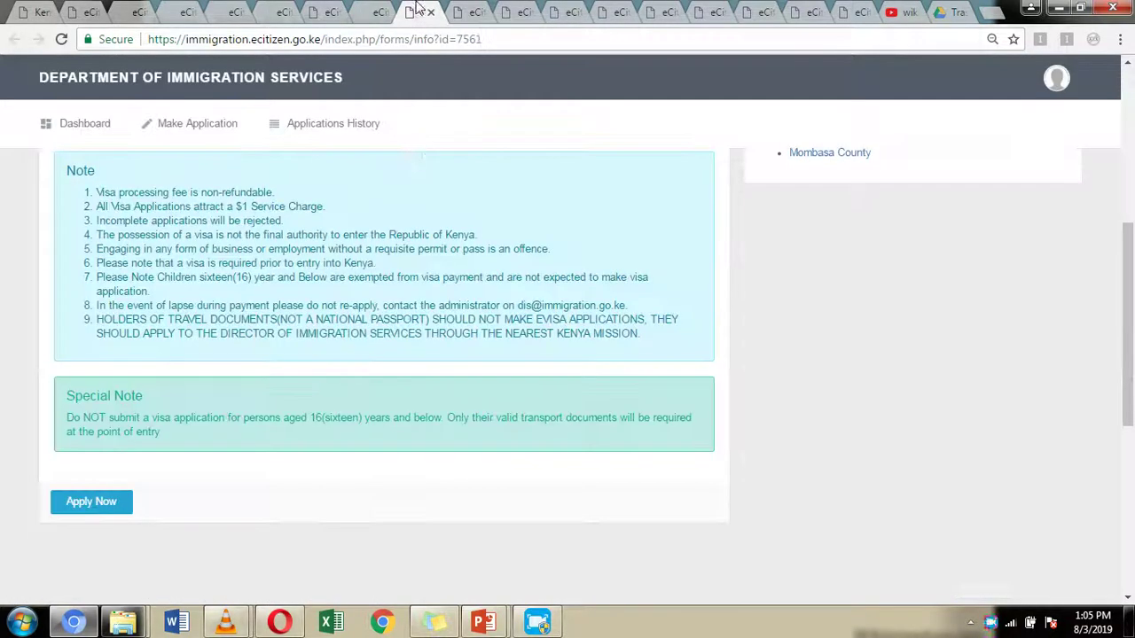
scroll(603, 299, "up", 5)
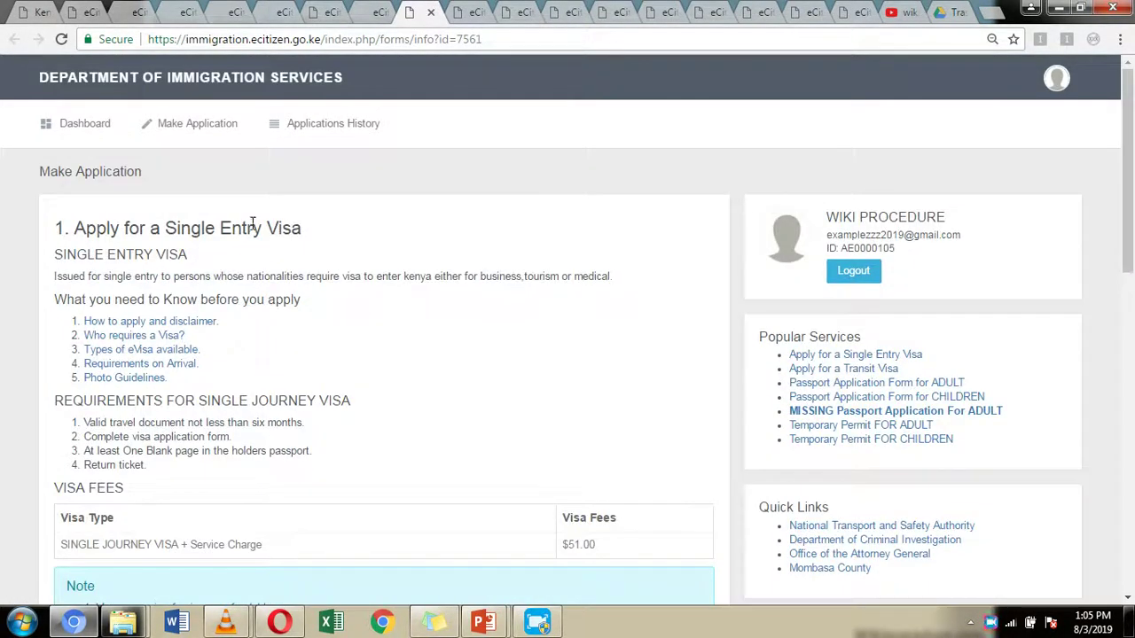
scroll(327, 201, "down", 5)
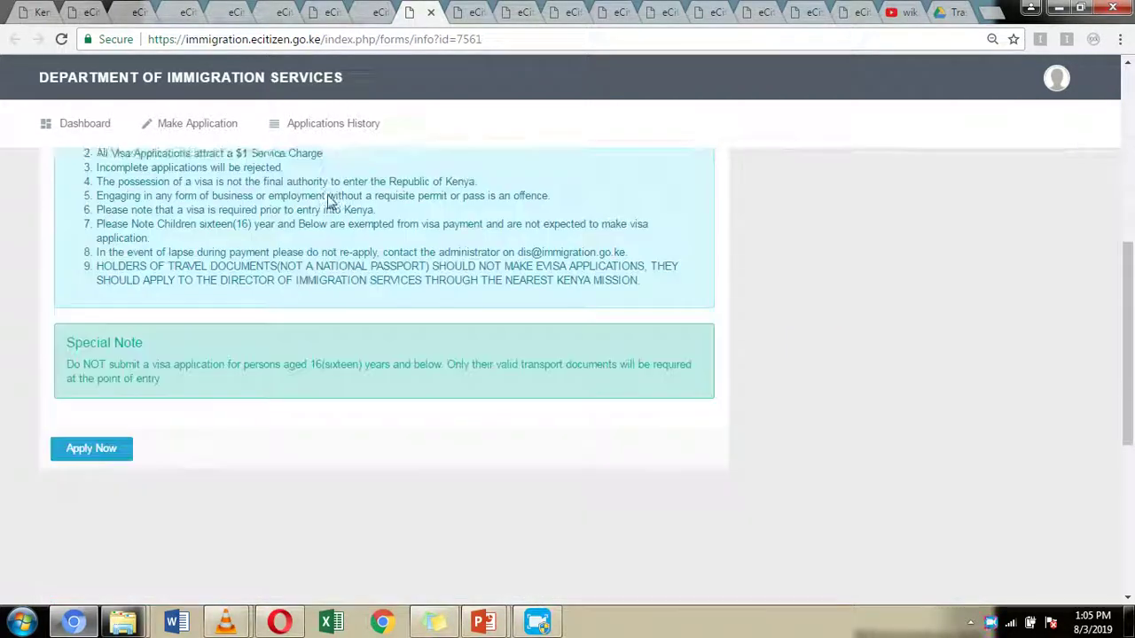
scroll(526, 222, "up", 6)
scroll(329, 197, "down", 2)
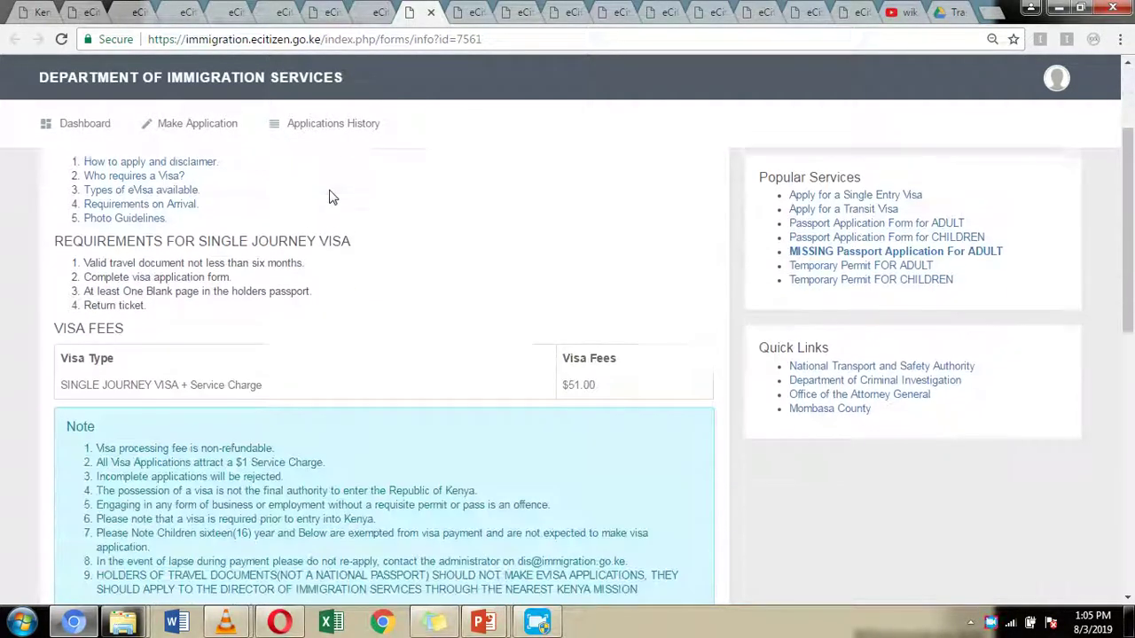
scroll(293, 248, "down", 2)
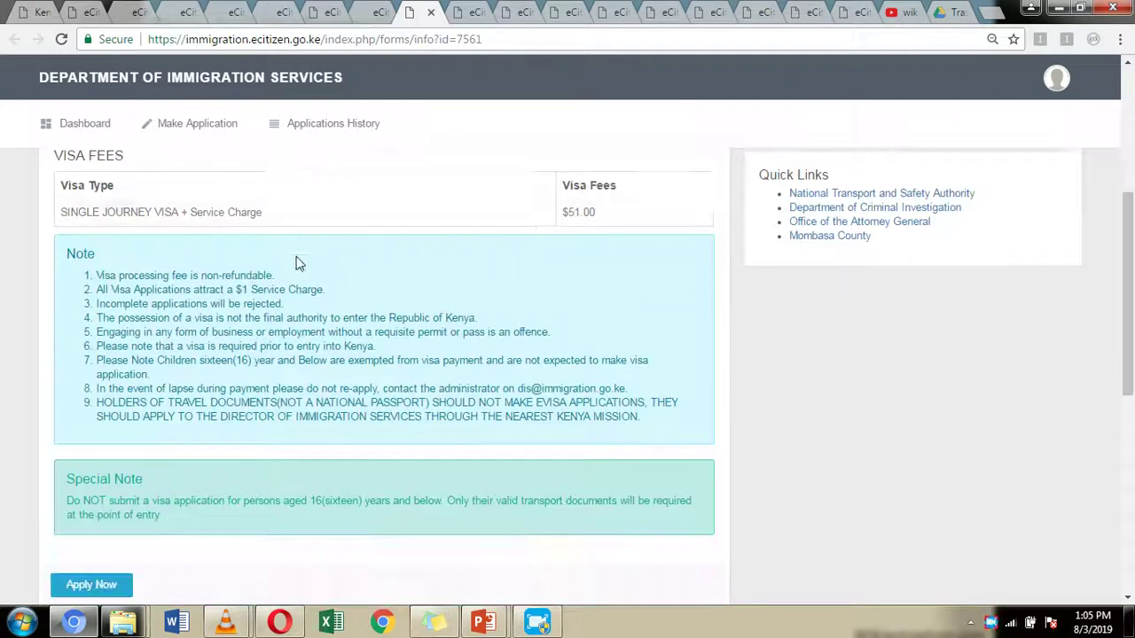
scroll(40, 337, "down", 2)
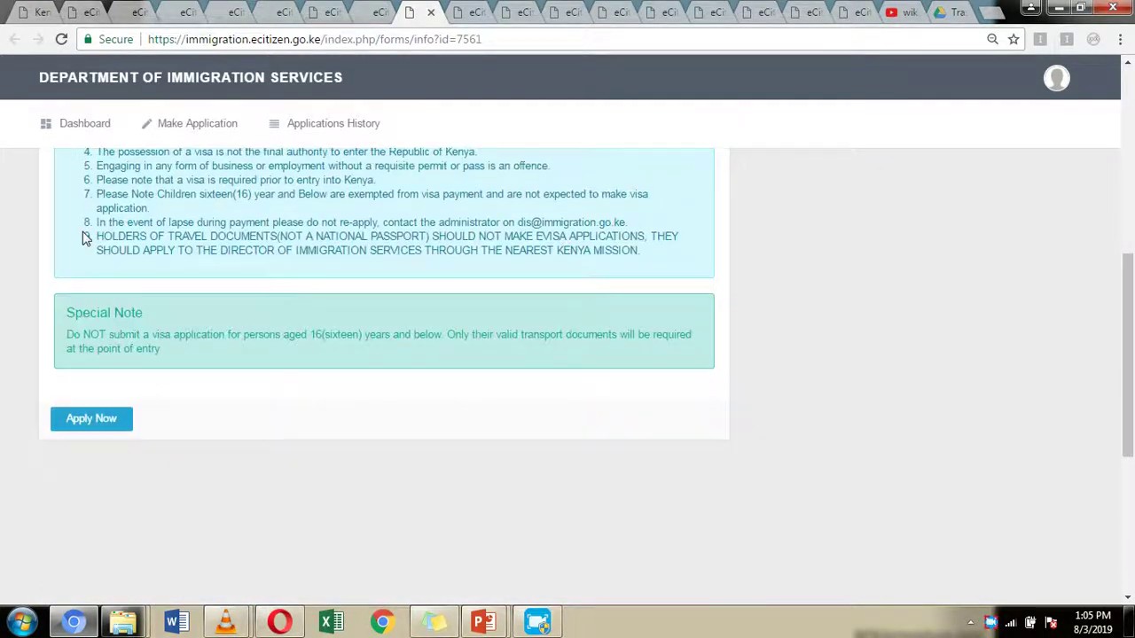
Step: Start the single entry visa application and check the choices for where the application is being made from
left_click(104, 428)
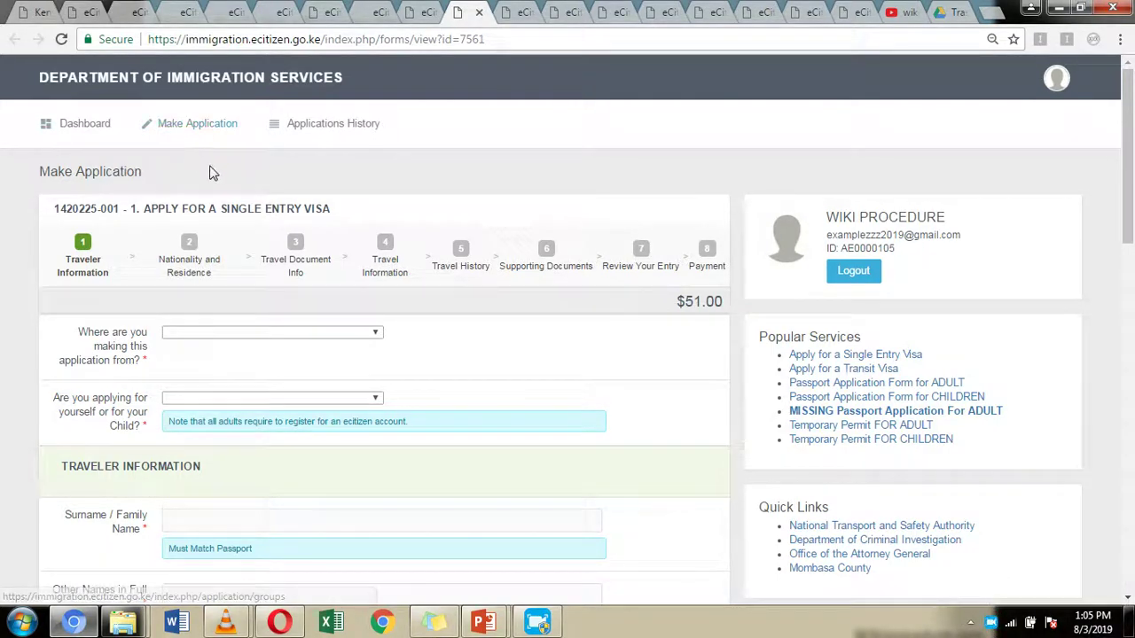
scroll(213, 182, "down", 1)
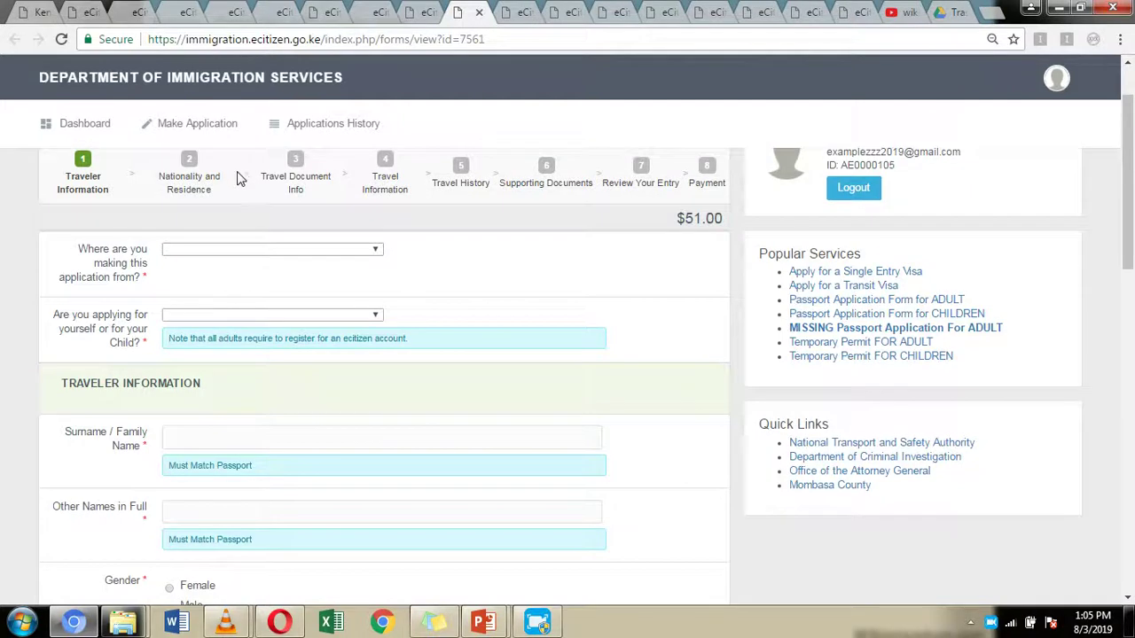
left_click(376, 255)
left_click(376, 256)
left_click(376, 255)
left_click(376, 256)
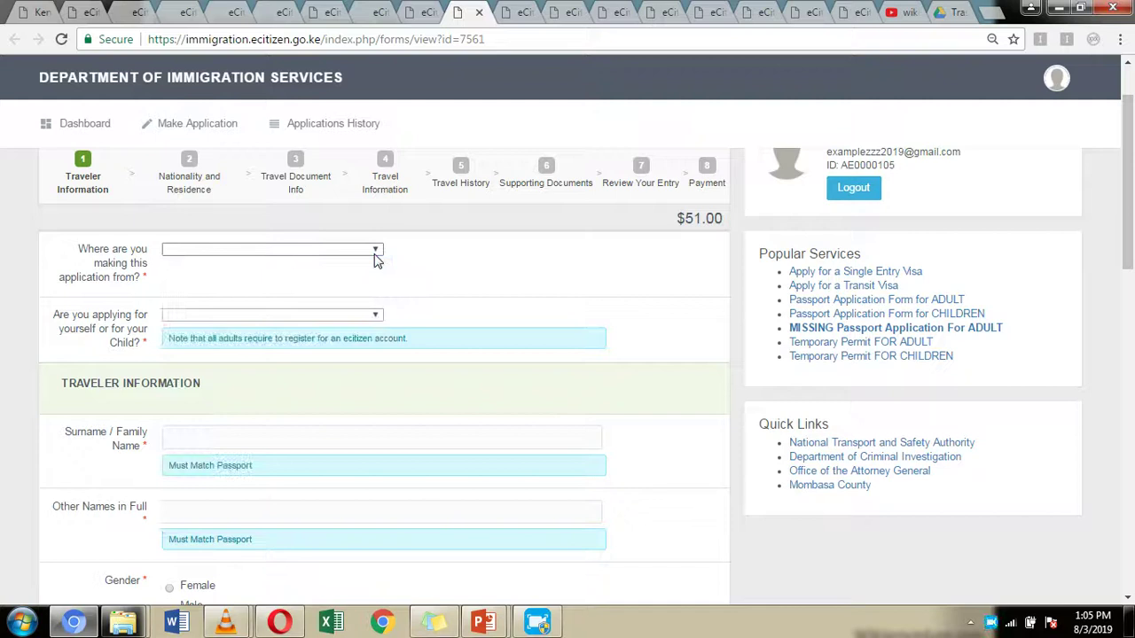
Step: Examine the choices for who the application is for on the Traveler Information page
left_click(376, 315)
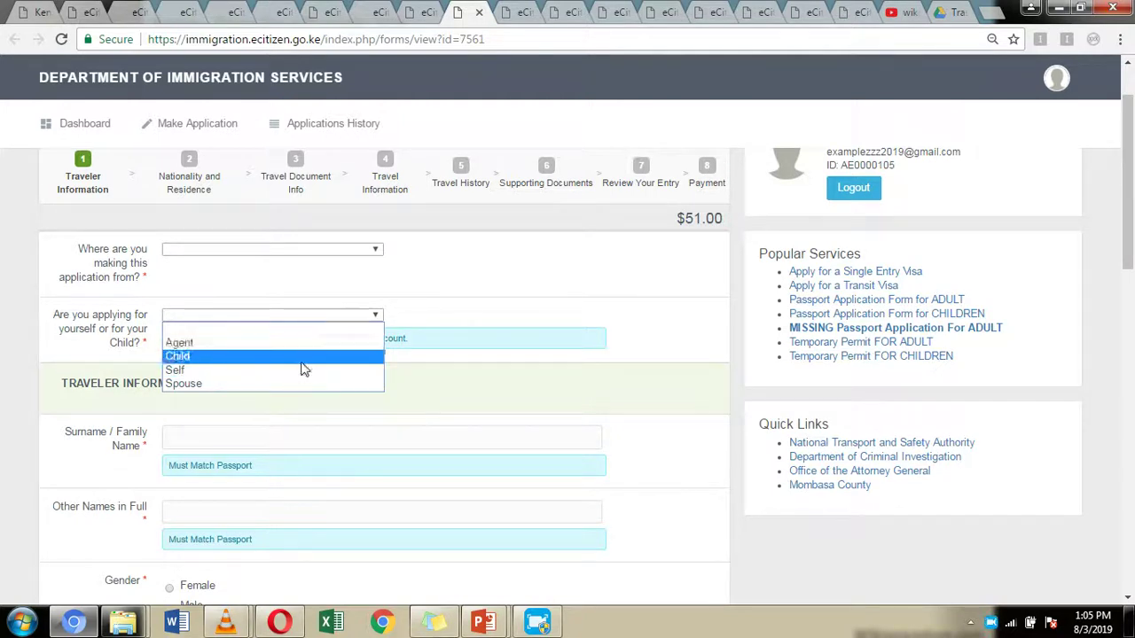
left_click(428, 288)
scroll(422, 301, "down", 2)
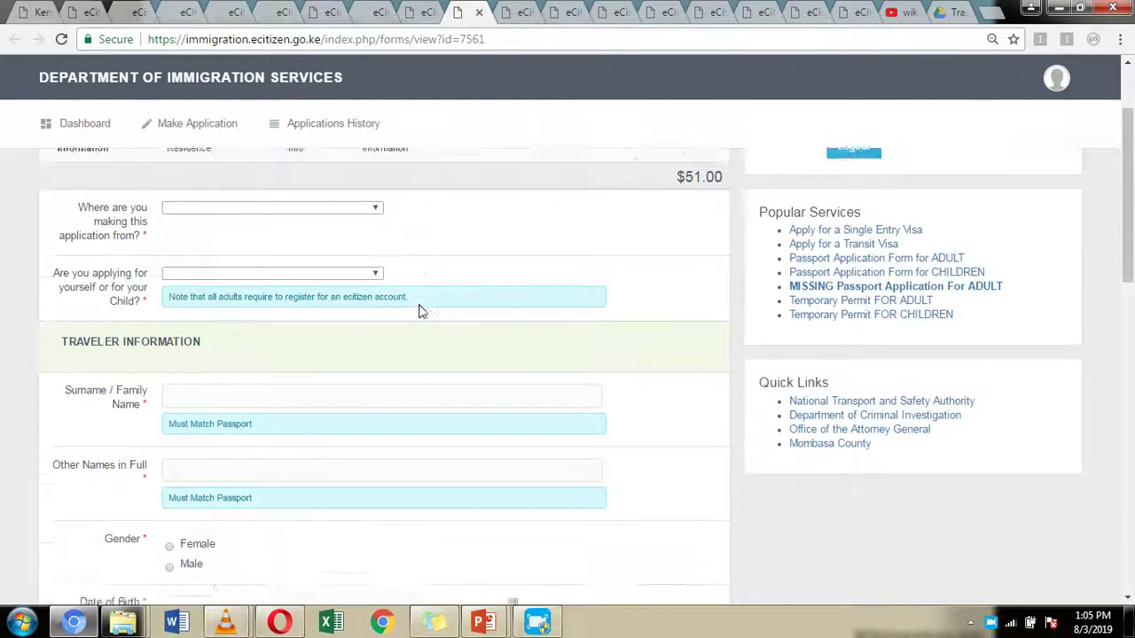
scroll(368, 259, "up", 2)
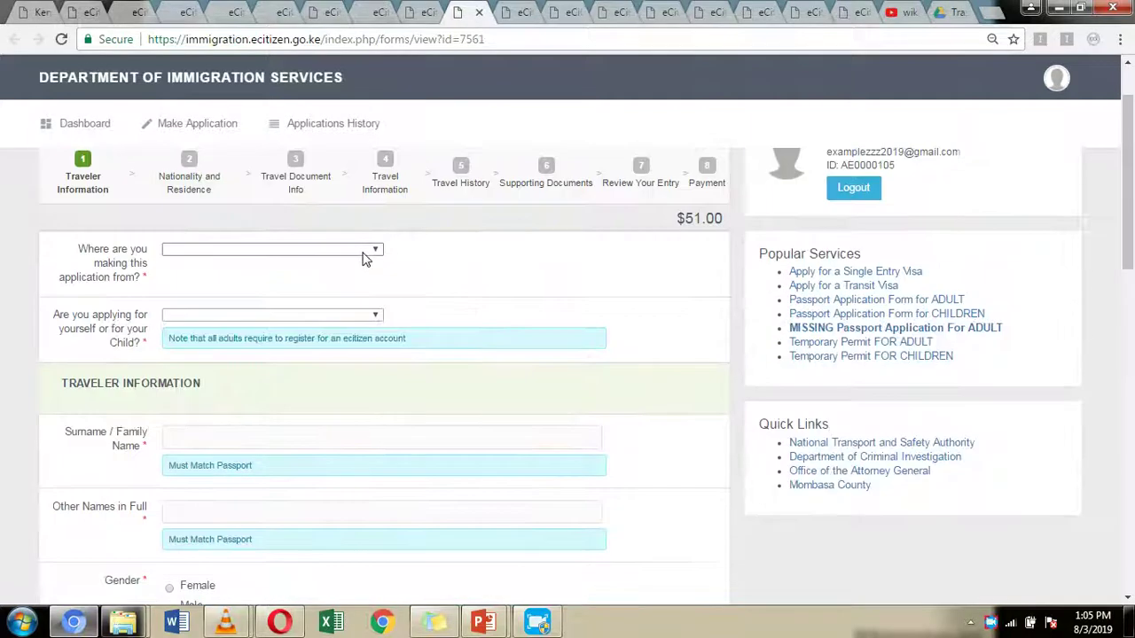
left_click(377, 316)
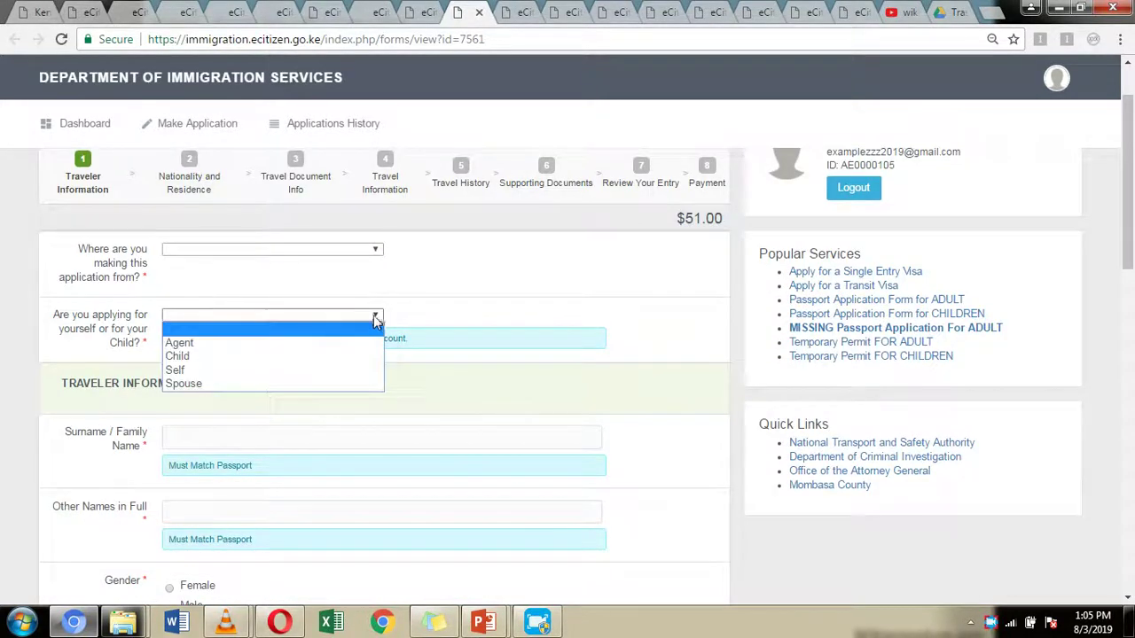
left_click(282, 357)
Step: Review the traveler information fields down to the spouse name and continue to the Nationality and Residence page
scroll(466, 294, "down", 2)
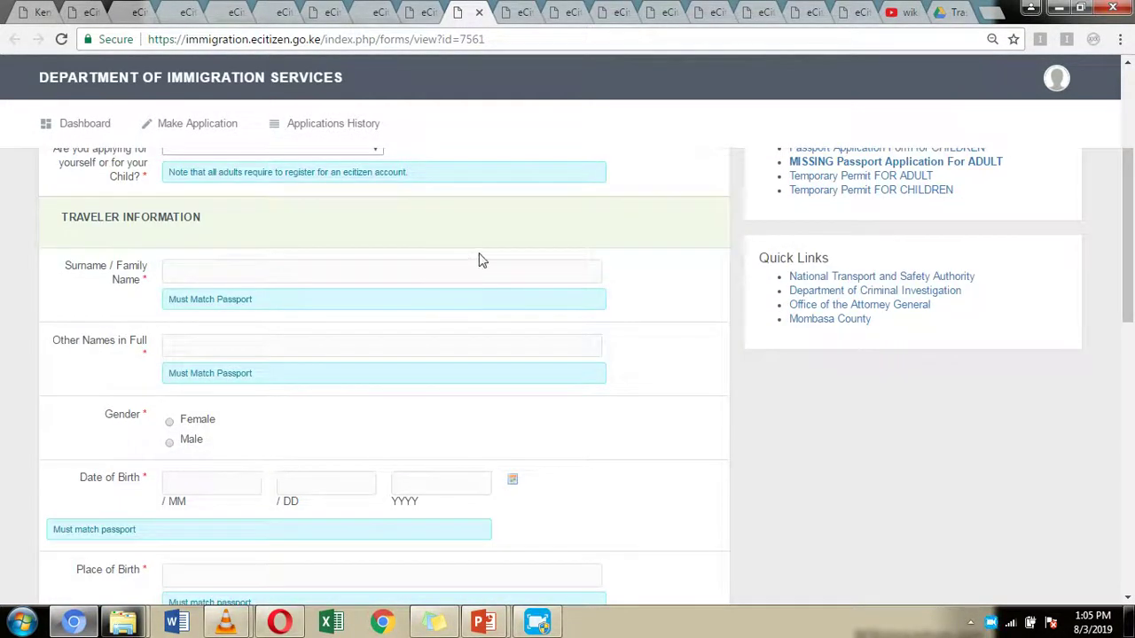
scroll(408, 248, "down", 1)
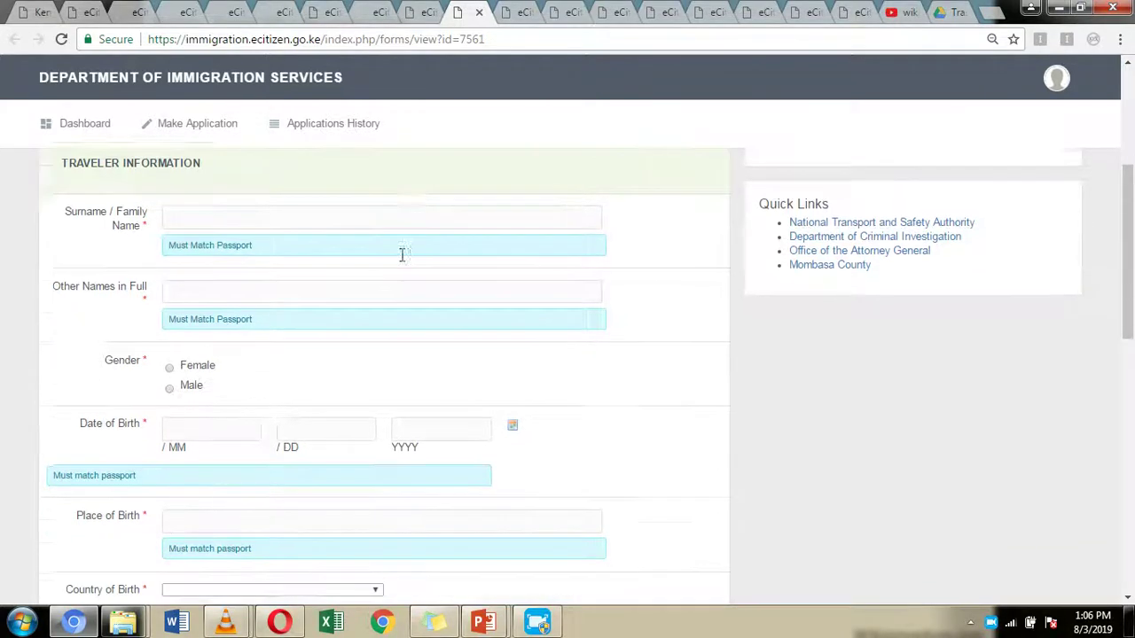
scroll(369, 223, "down", 2)
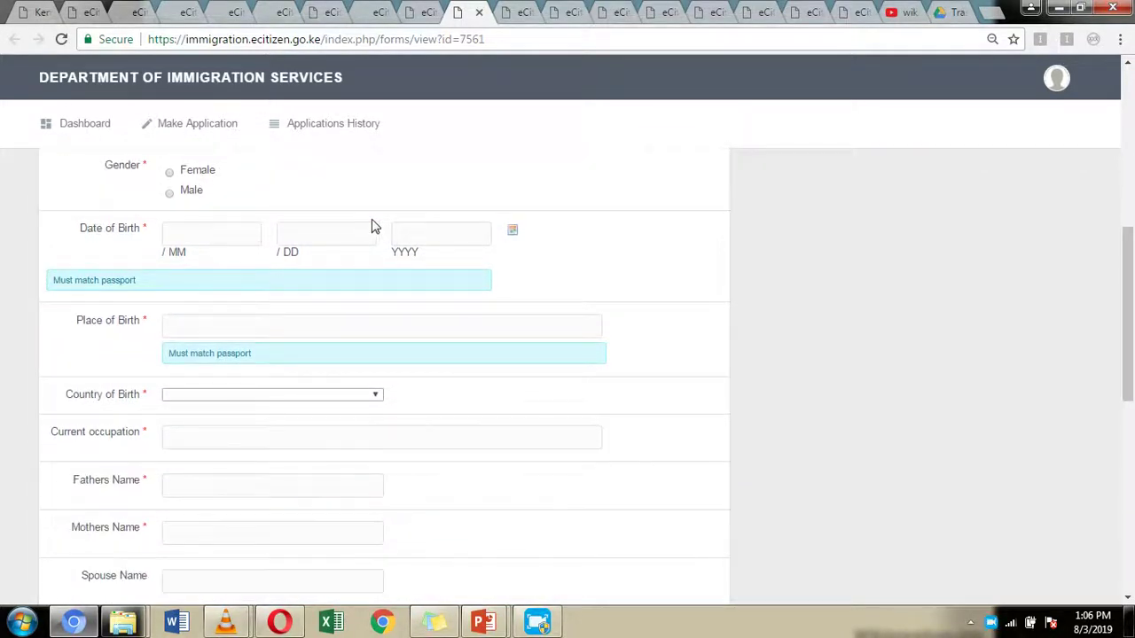
scroll(376, 231, "down", 2)
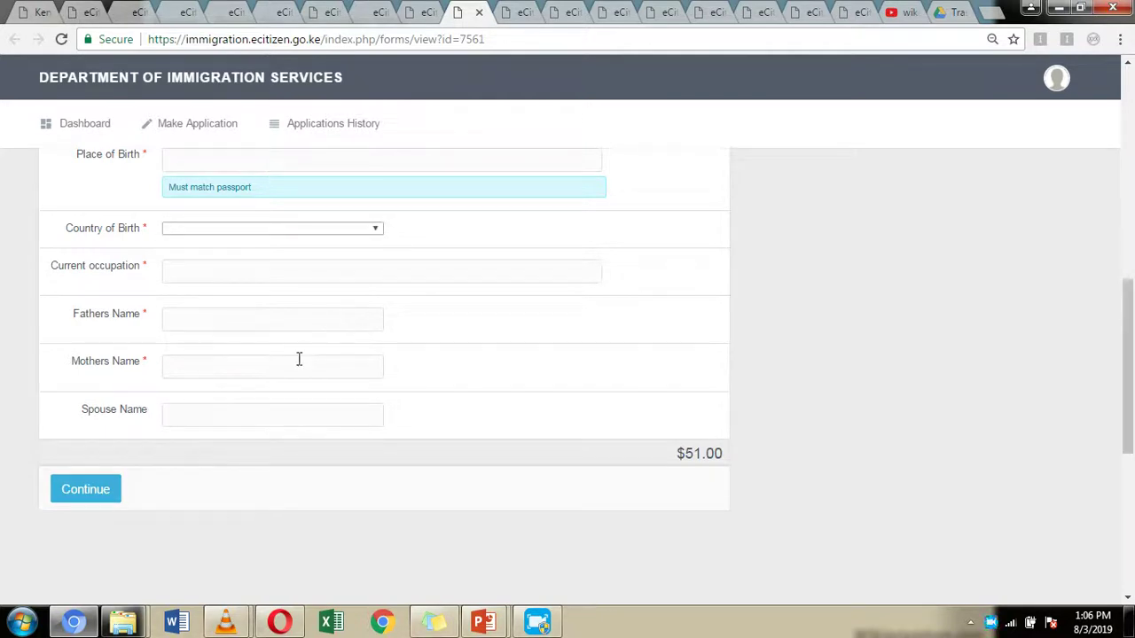
left_click(117, 499)
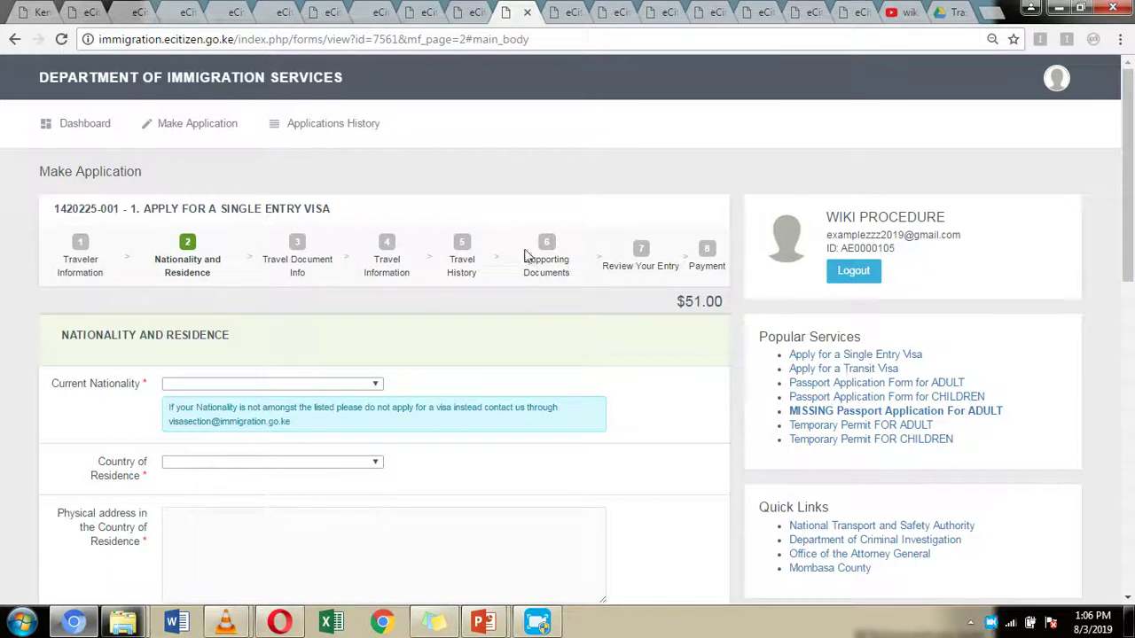
Step: Review the Nationality and Residence fields down to the email and proceed to the Travel Document Info page
scroll(535, 254, "down", 2)
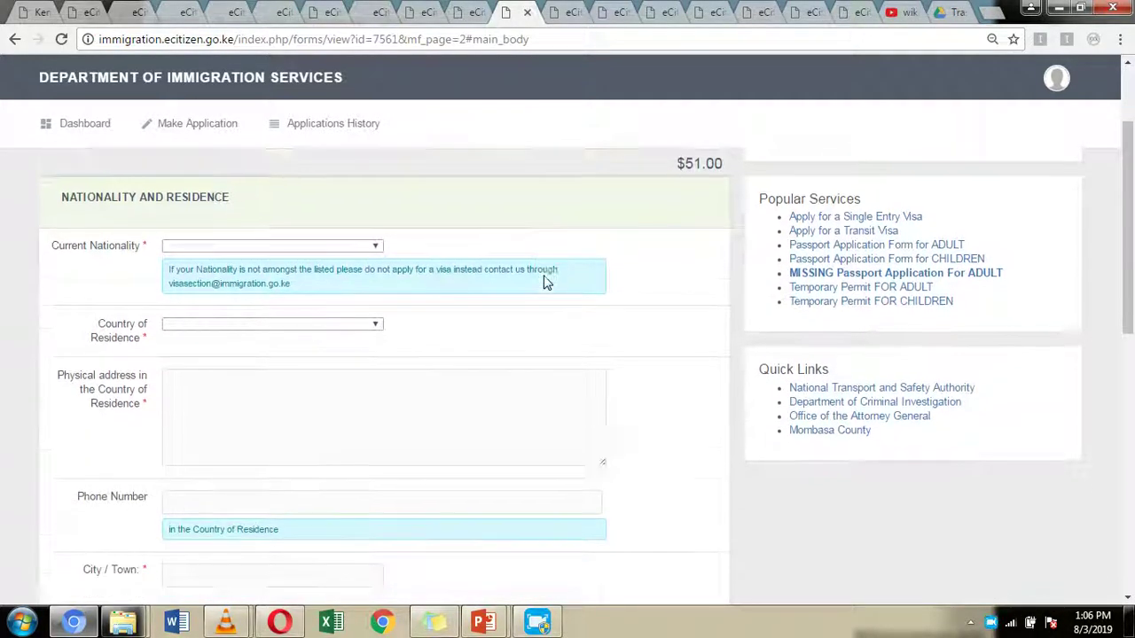
scroll(152, 257, "down", 1)
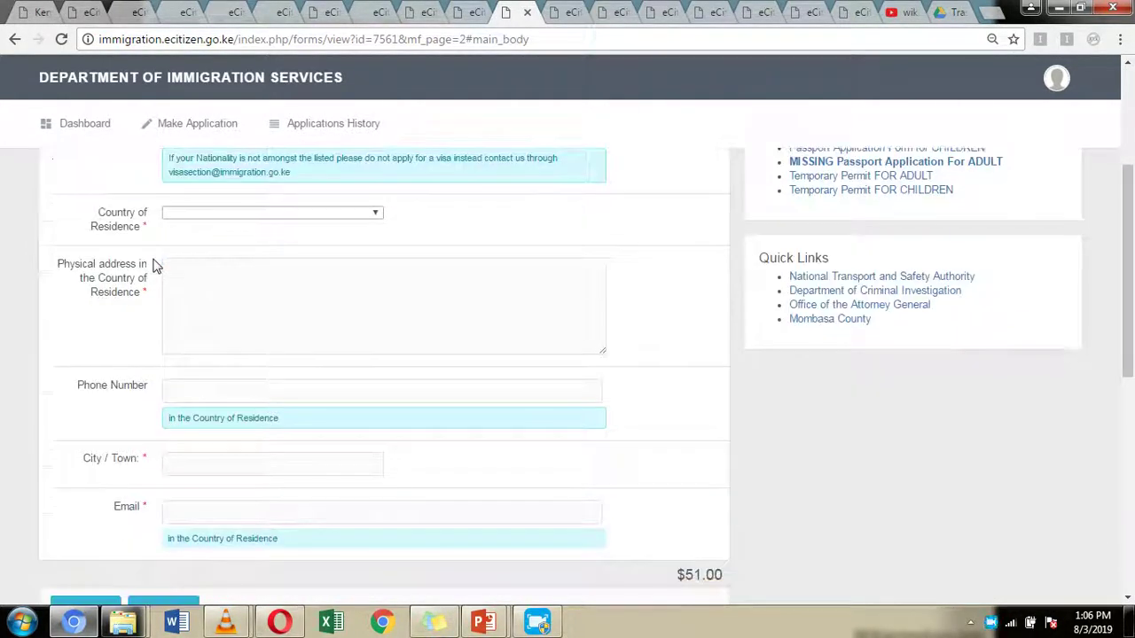
scroll(153, 266, "down", 1)
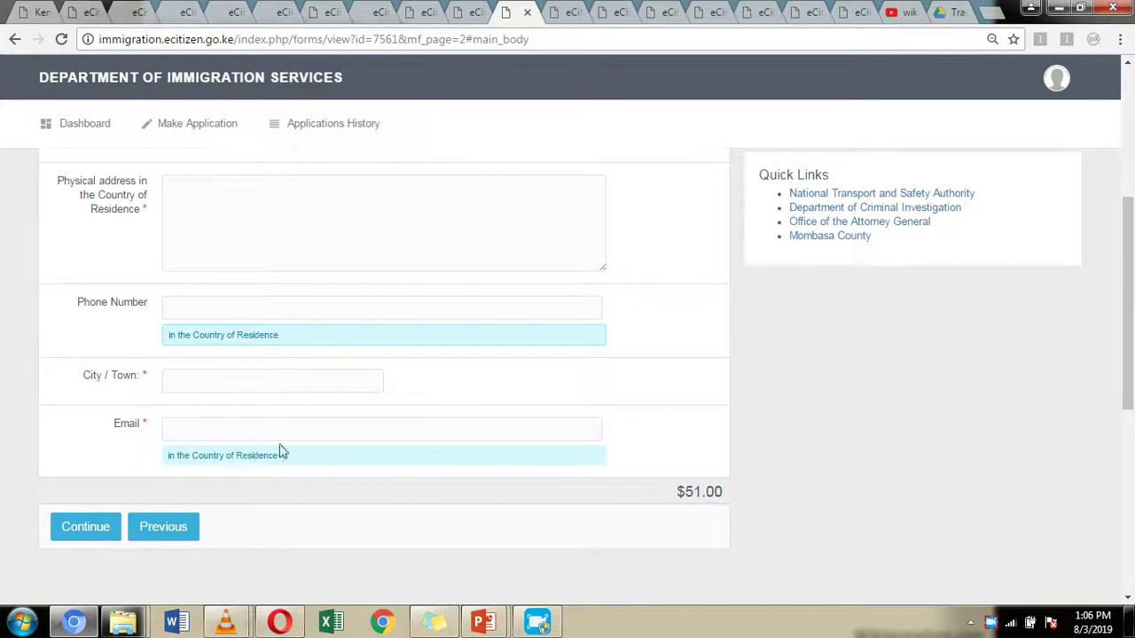
left_click(171, 531)
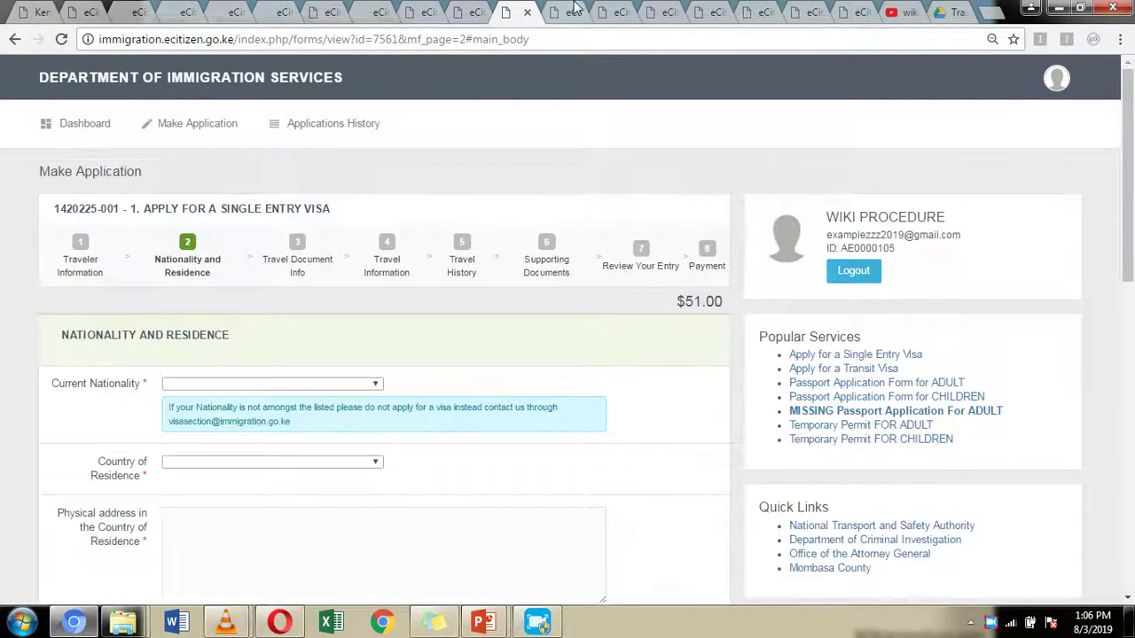
left_click(575, 9)
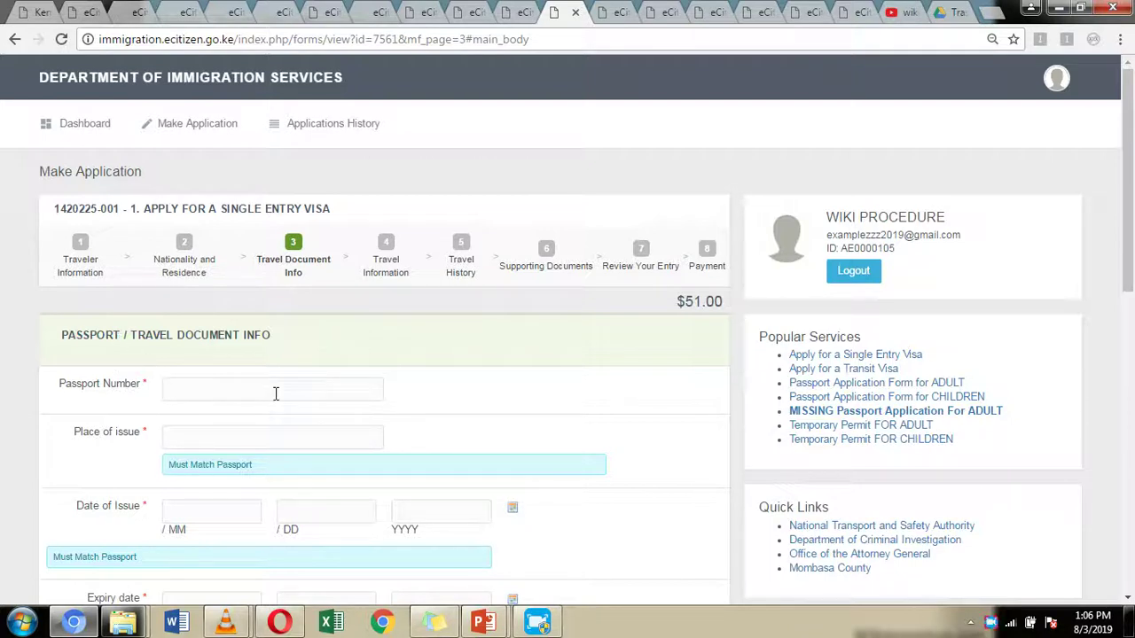
Step: Review the passport fields on the Travel Document Info page down to Issued by and proceed to the Travel Information page
scroll(276, 394, "down", 1)
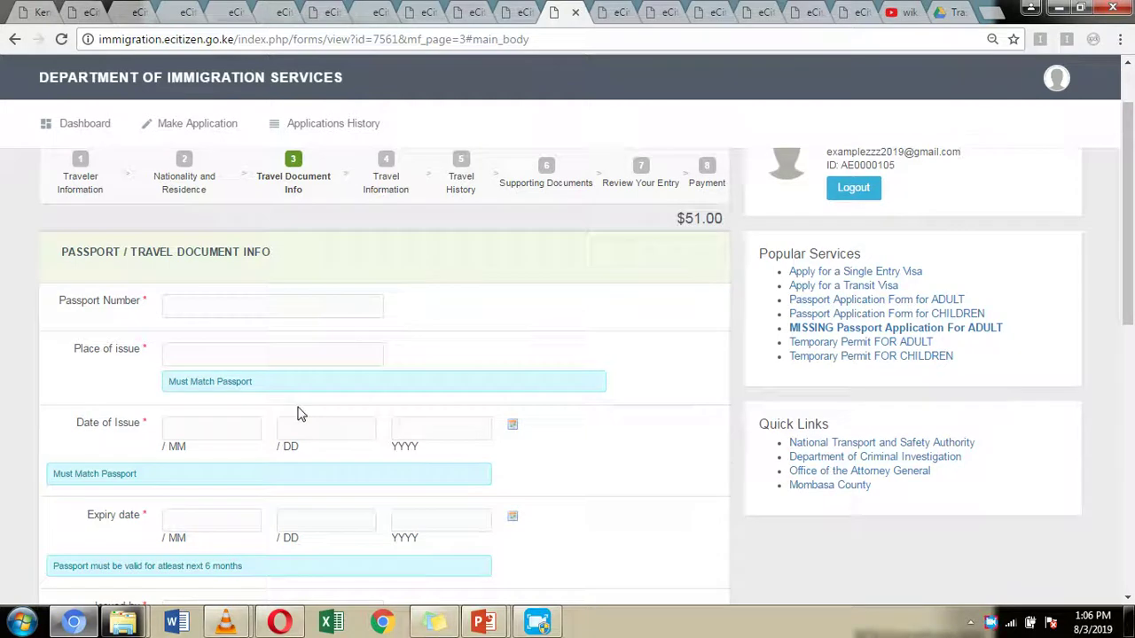
scroll(301, 418, "down", 1)
scroll(559, 471, "down", 1)
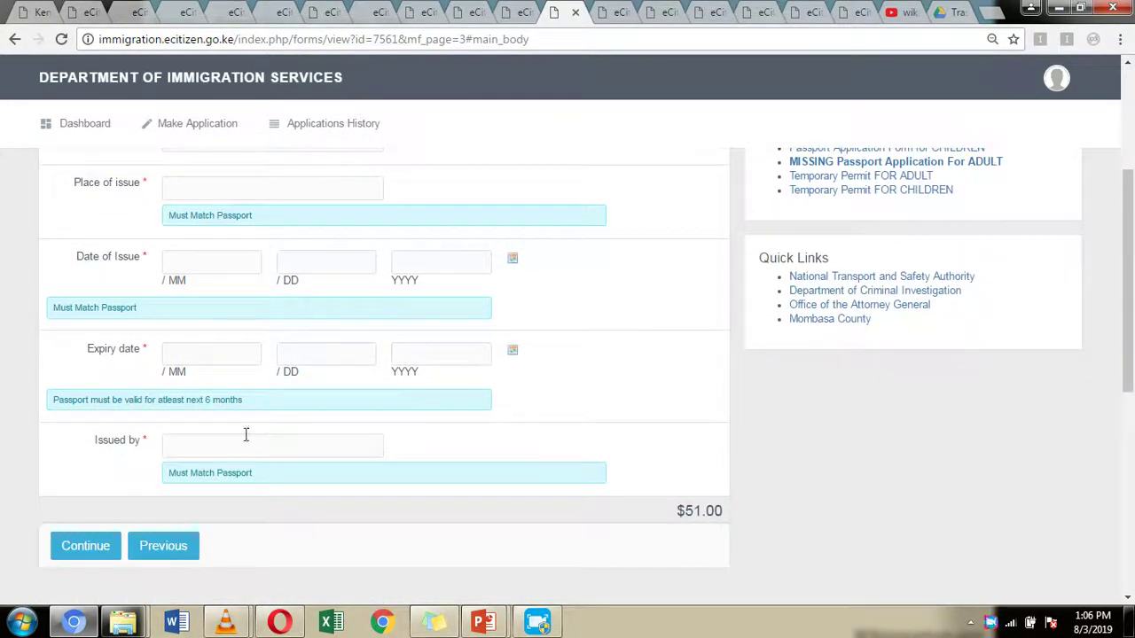
left_click(86, 547)
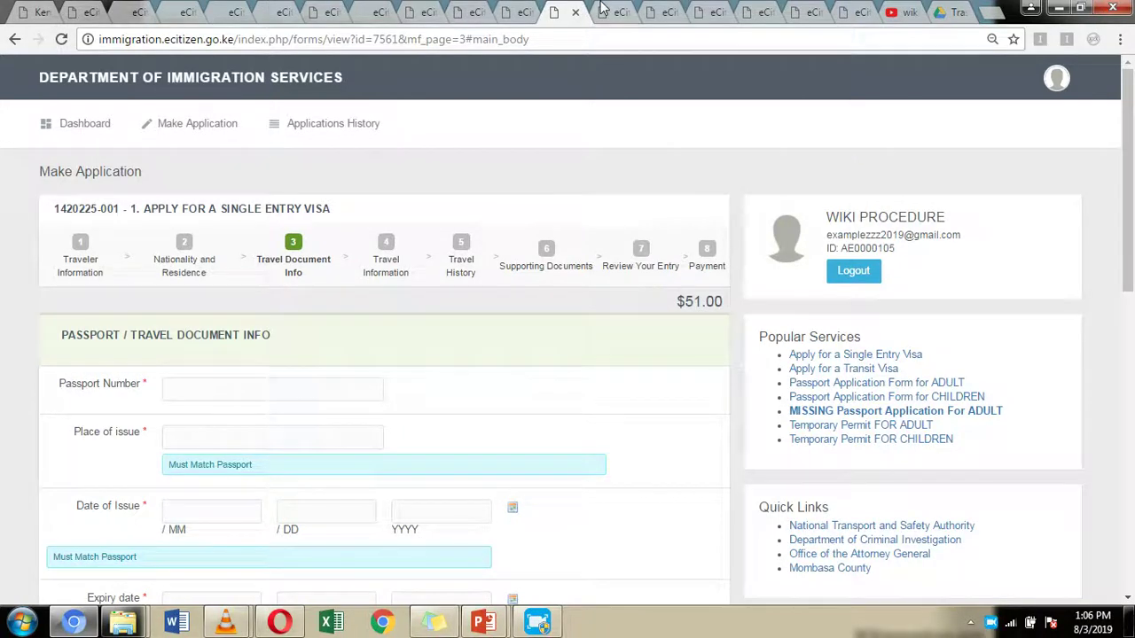
left_click(603, 12)
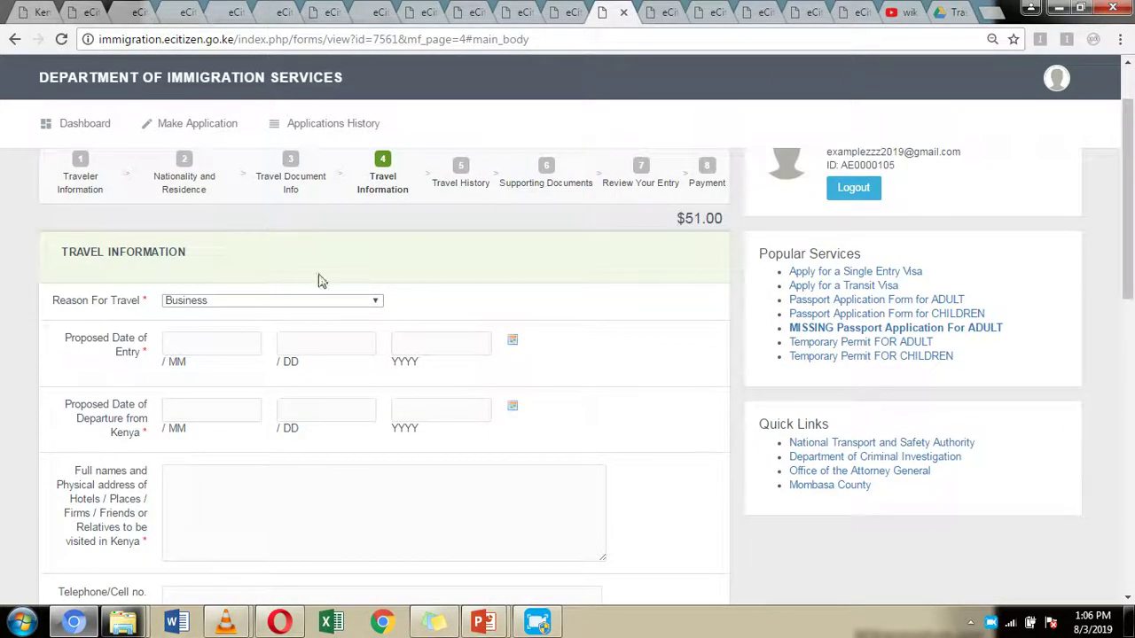
Step: Review the Travel Information fields from the reason for travel down to the point of entry and proceed to the Travel History page
left_click(377, 306)
left_click(377, 306)
scroll(510, 427, "down", 1)
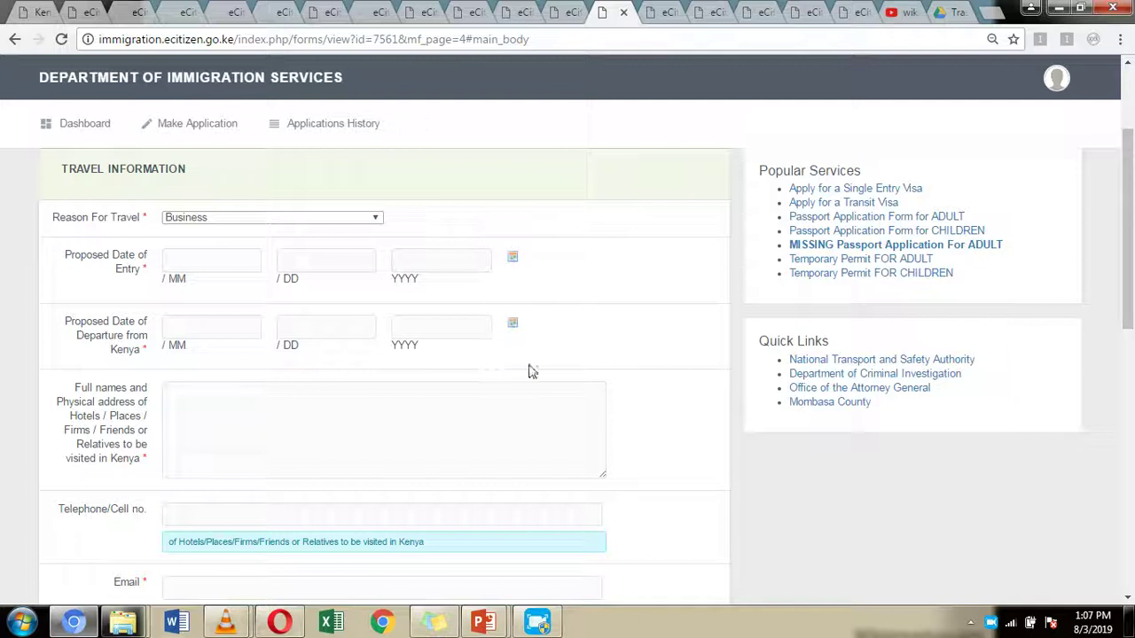
scroll(621, 372, "down", 2)
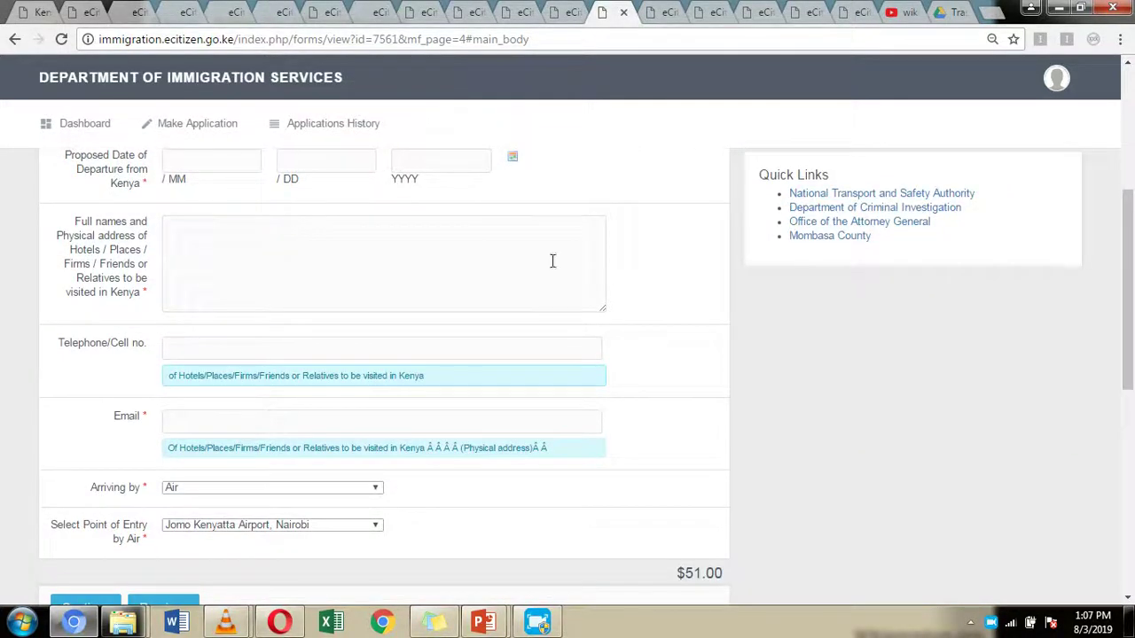
scroll(217, 470, "down", 1)
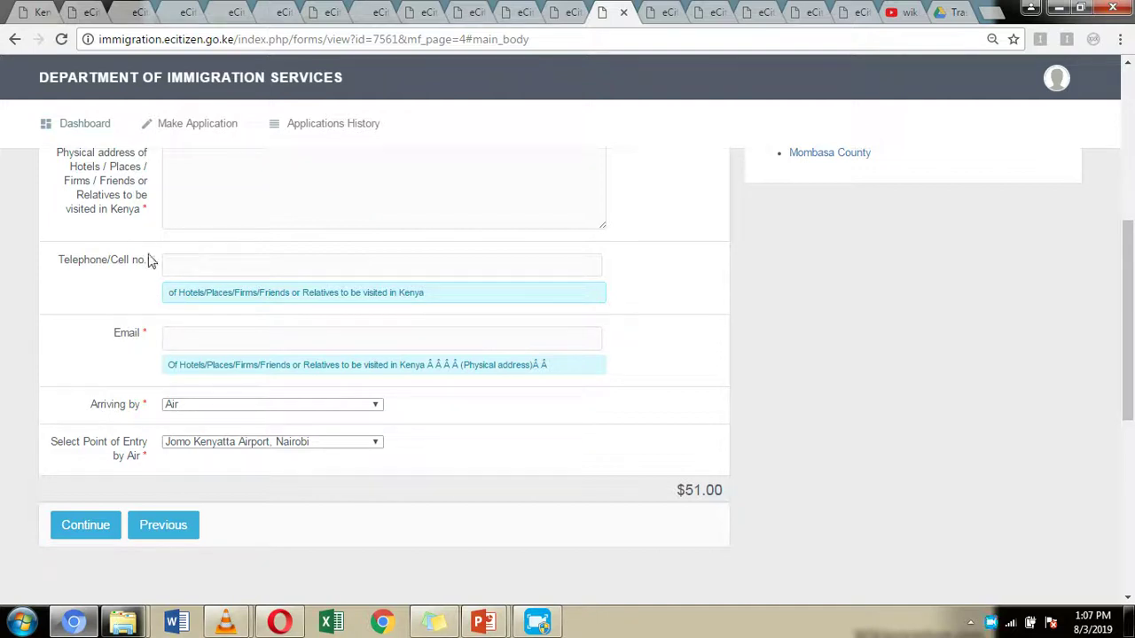
scroll(222, 223, "up", 2)
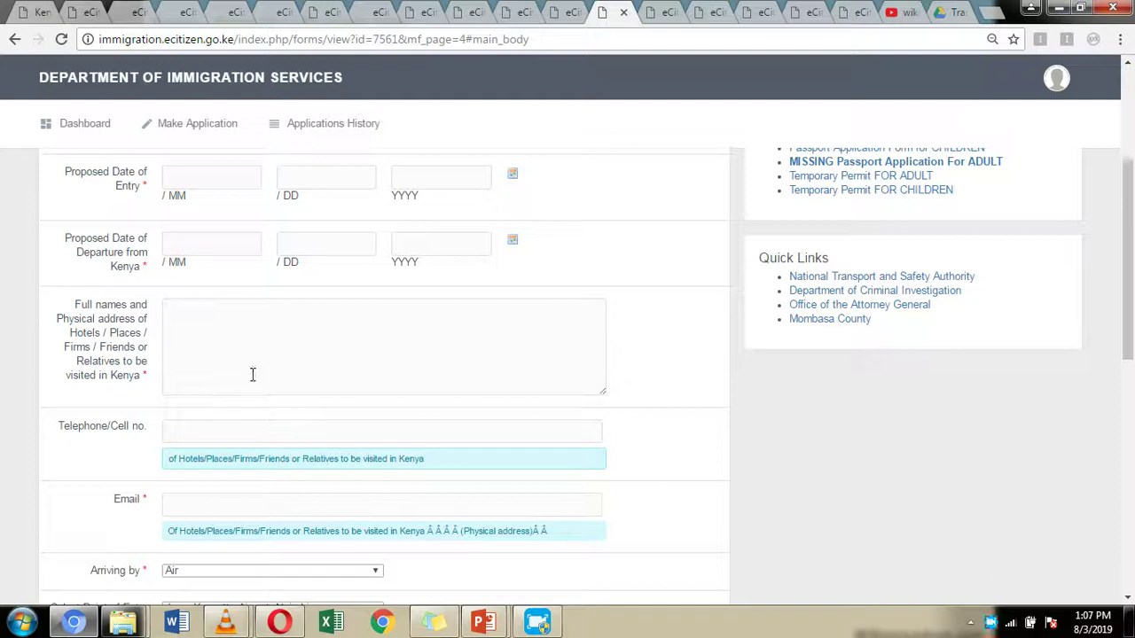
scroll(456, 357, "down", 2)
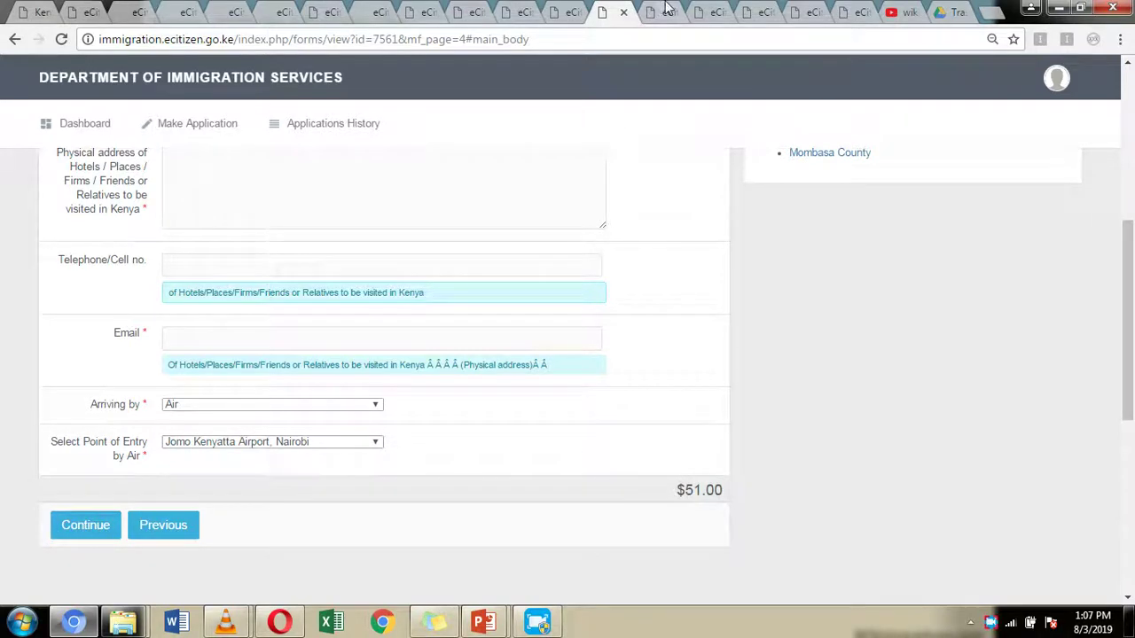
key("ctrl+Tab")
scroll(372, 280, "down", 2)
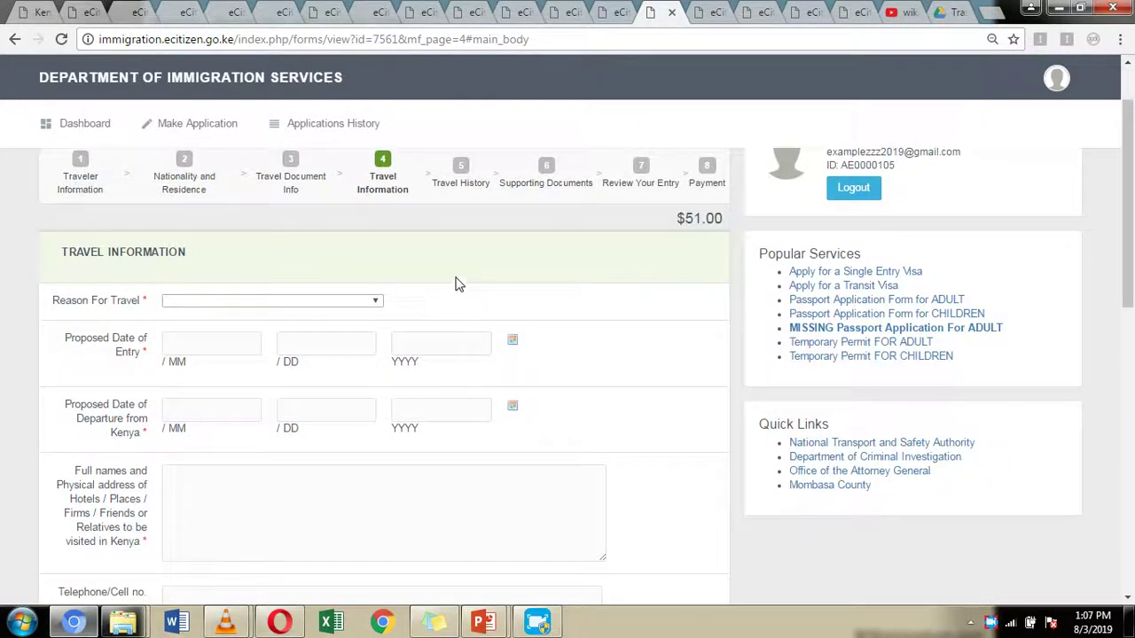
left_click(696, 16)
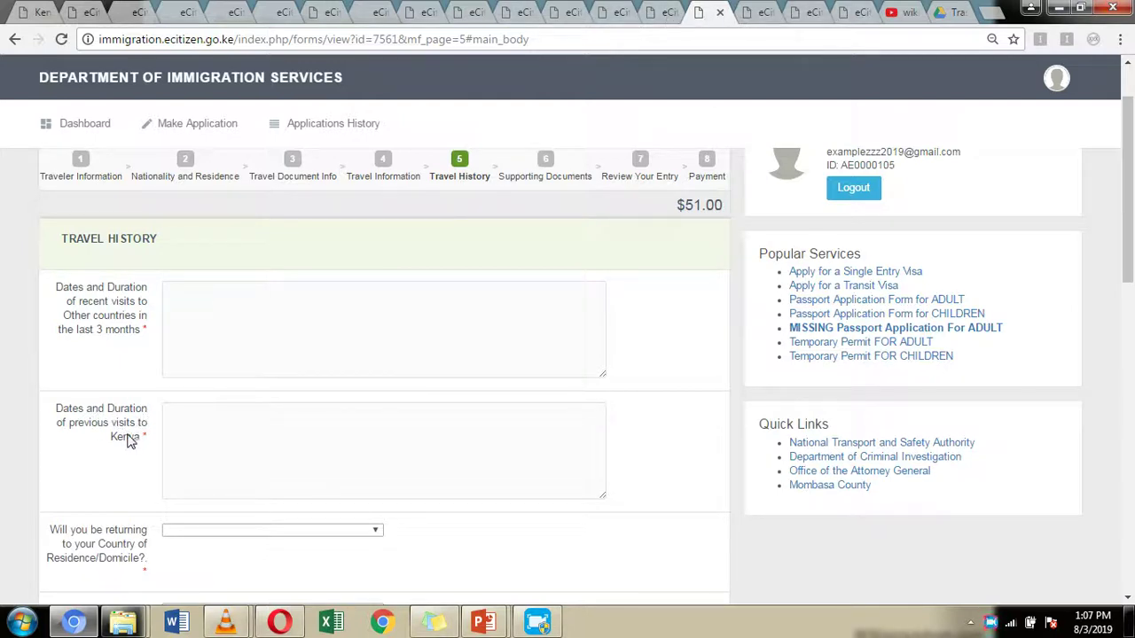
Step: Review the Travel History questions down to the one on past convictions and proceed to the Supporting Documents page
scroll(129, 430, "down", 1)
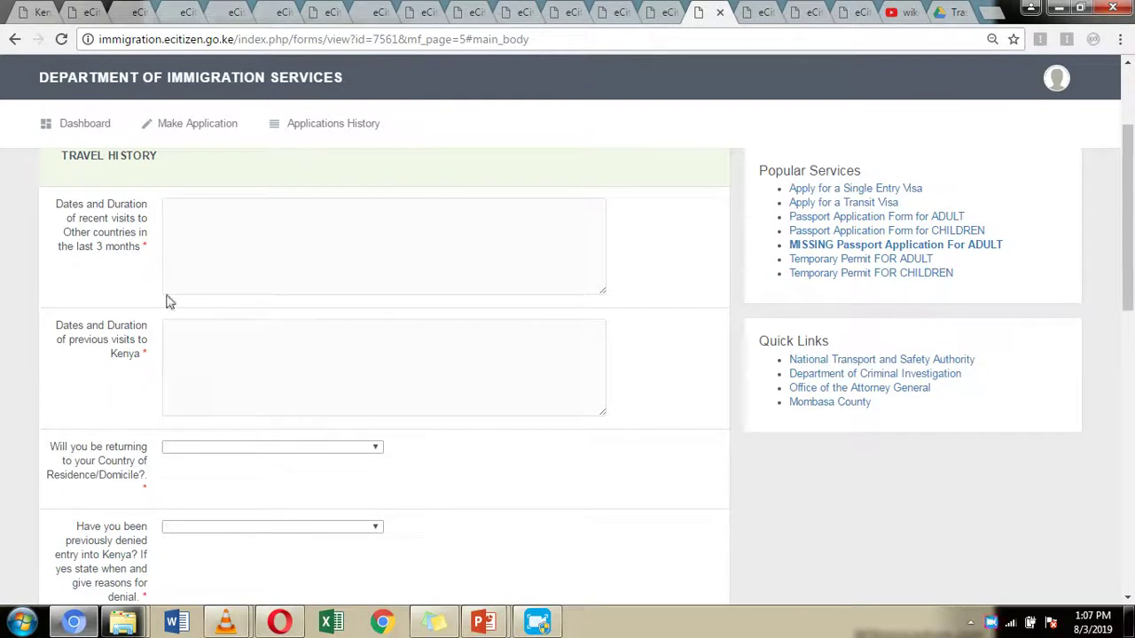
scroll(190, 357, "down", 1)
scroll(229, 271, "up", 1)
left_click(184, 219)
scroll(270, 284, "down", 1)
scroll(428, 269, "down", 1)
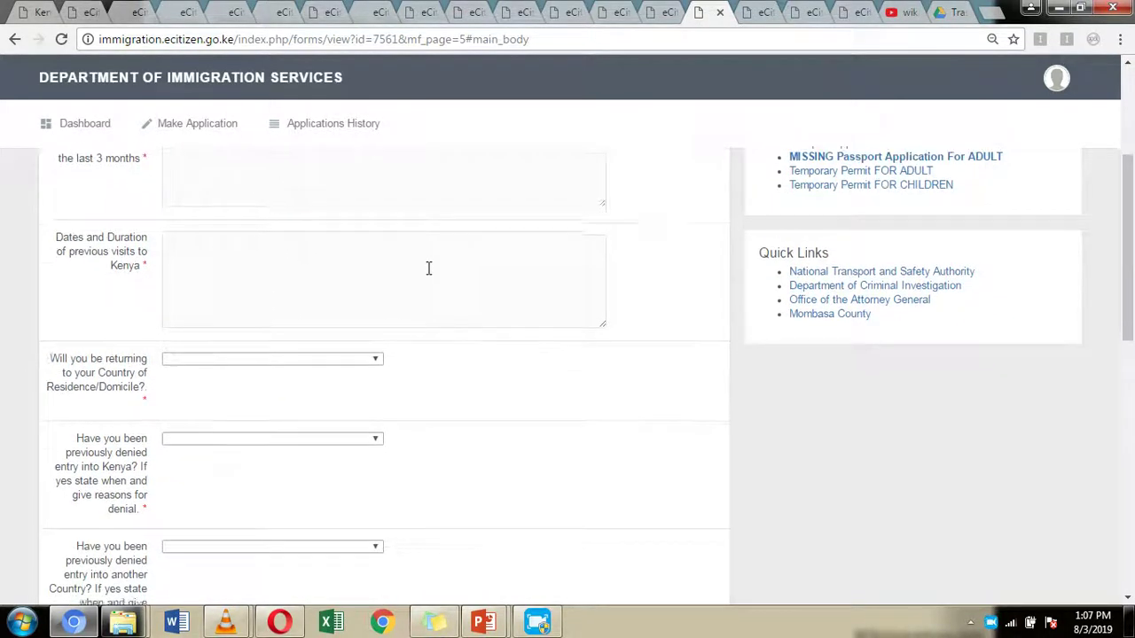
scroll(127, 314, "down", 1)
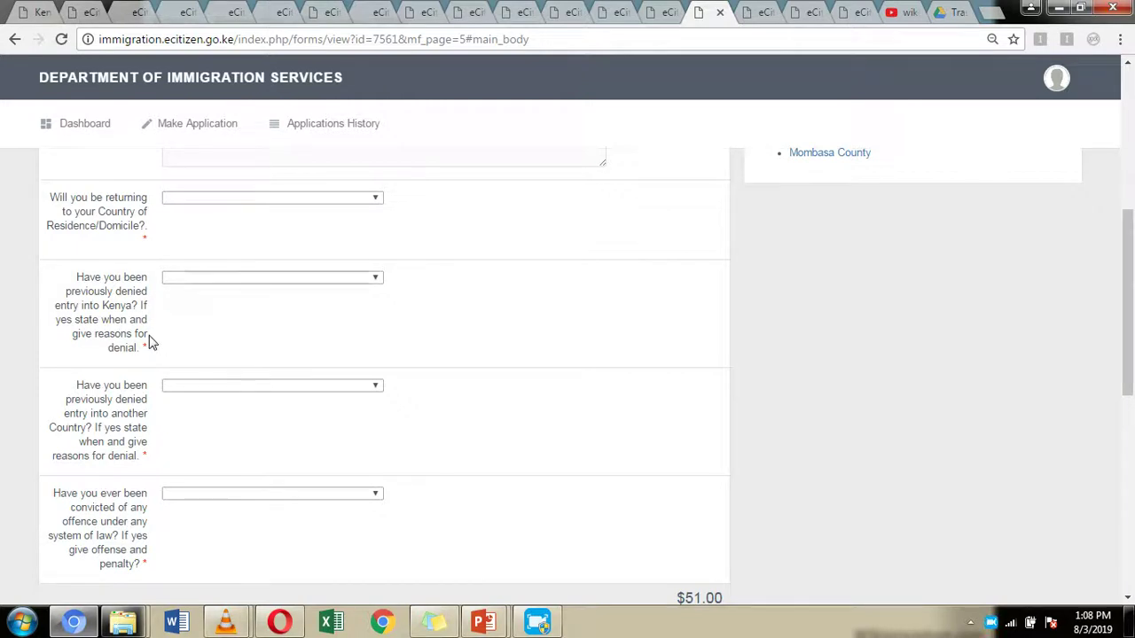
scroll(148, 340, "down", 1)
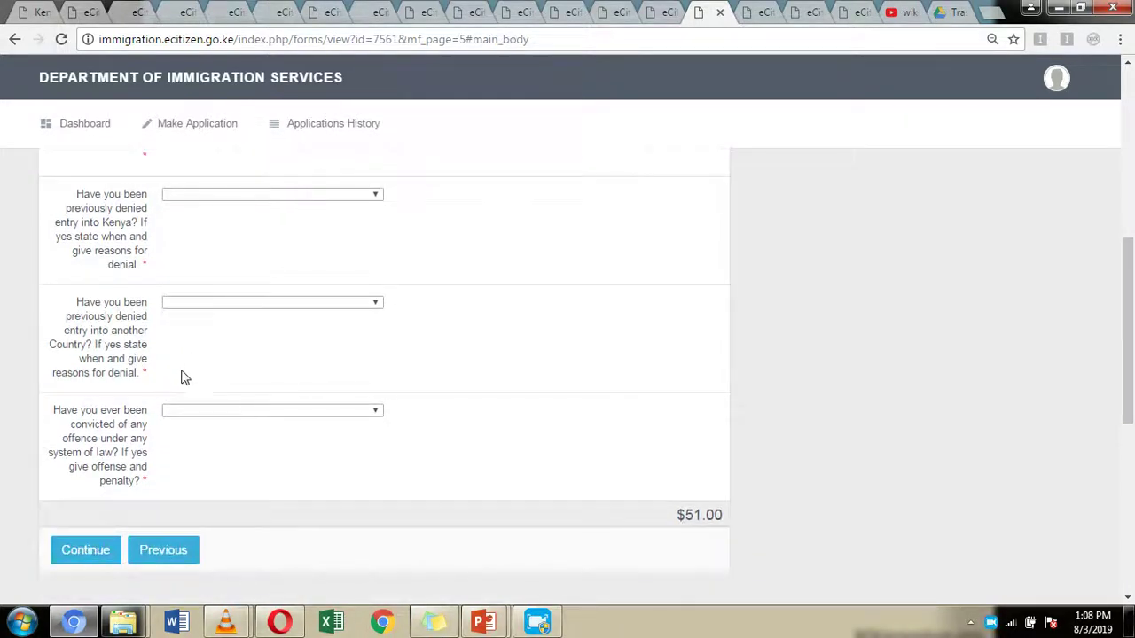
scroll(358, 339, "down", 1)
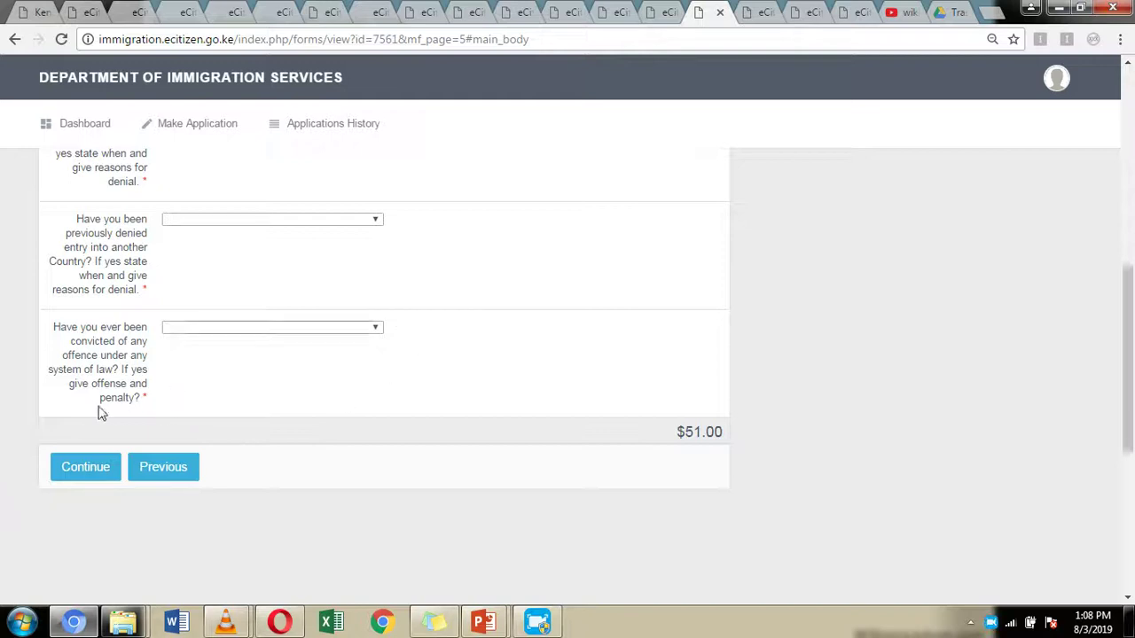
left_click(82, 476)
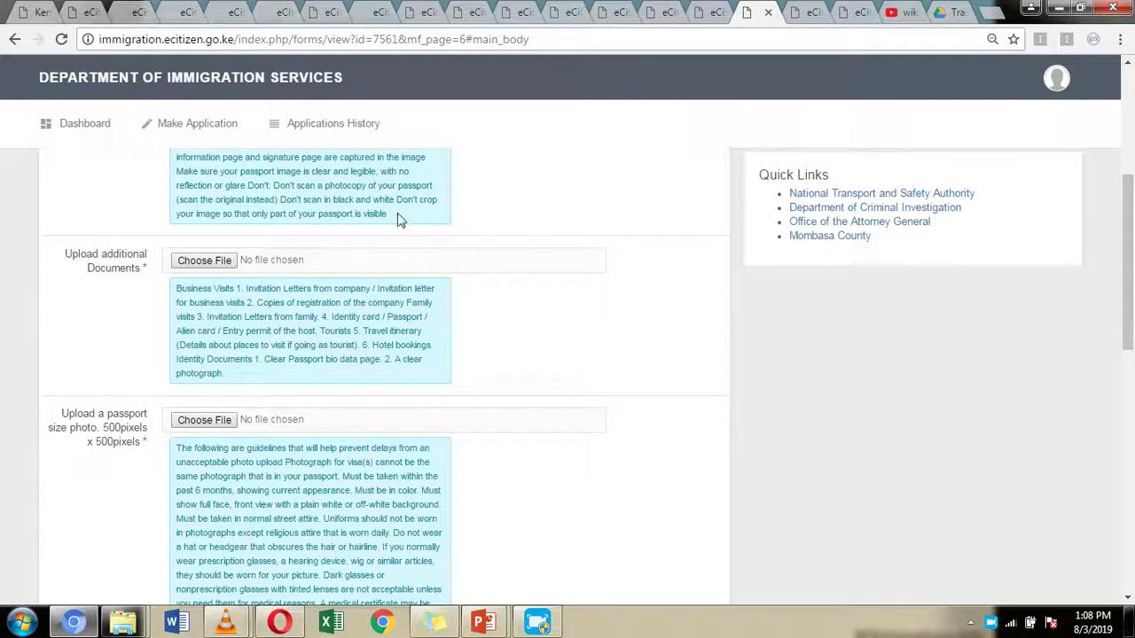
Step: Review the Supporting Documents upload guidelines and the declaration, and proceed to the review of the entered application
scroll(608, 178, "up", 2)
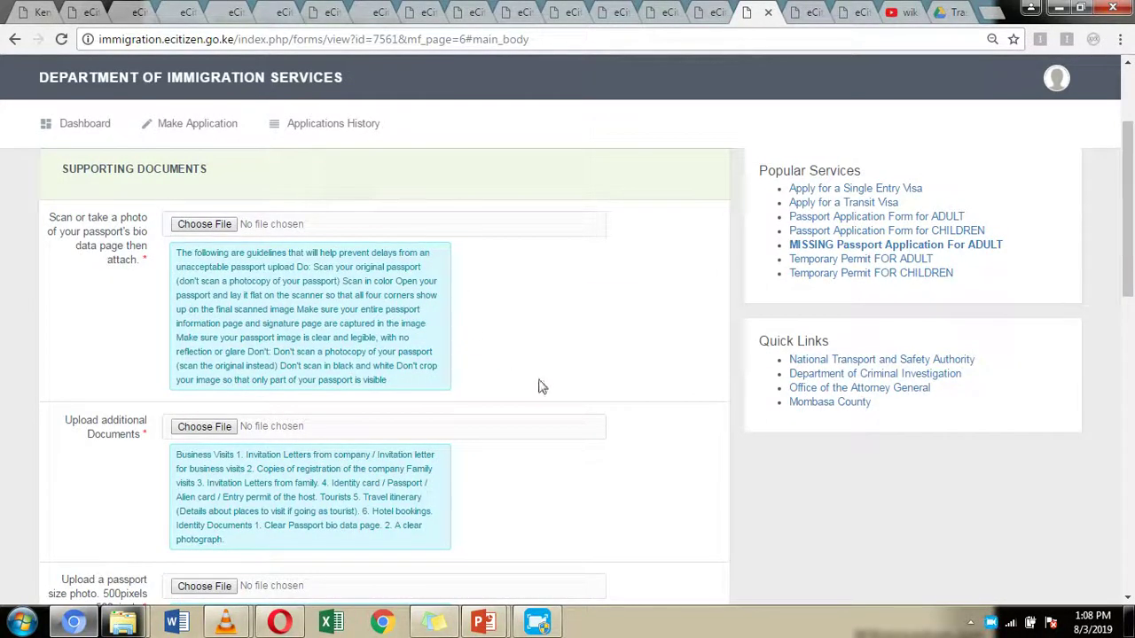
scroll(79, 257, "down", 3)
scroll(81, 257, "up", 1)
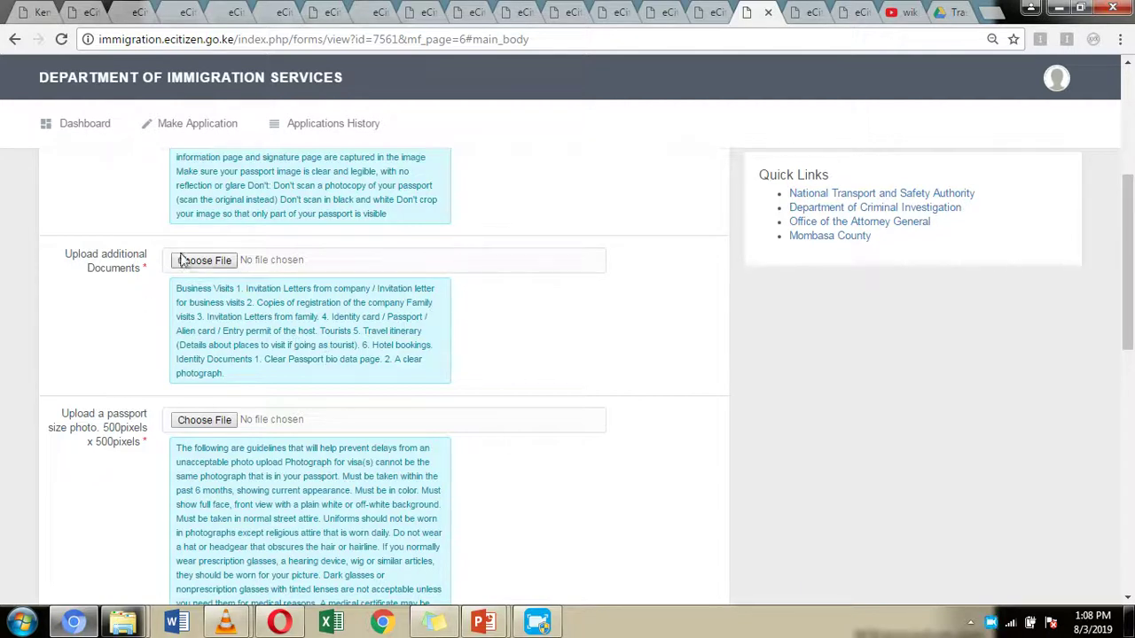
scroll(97, 283, "down", 1)
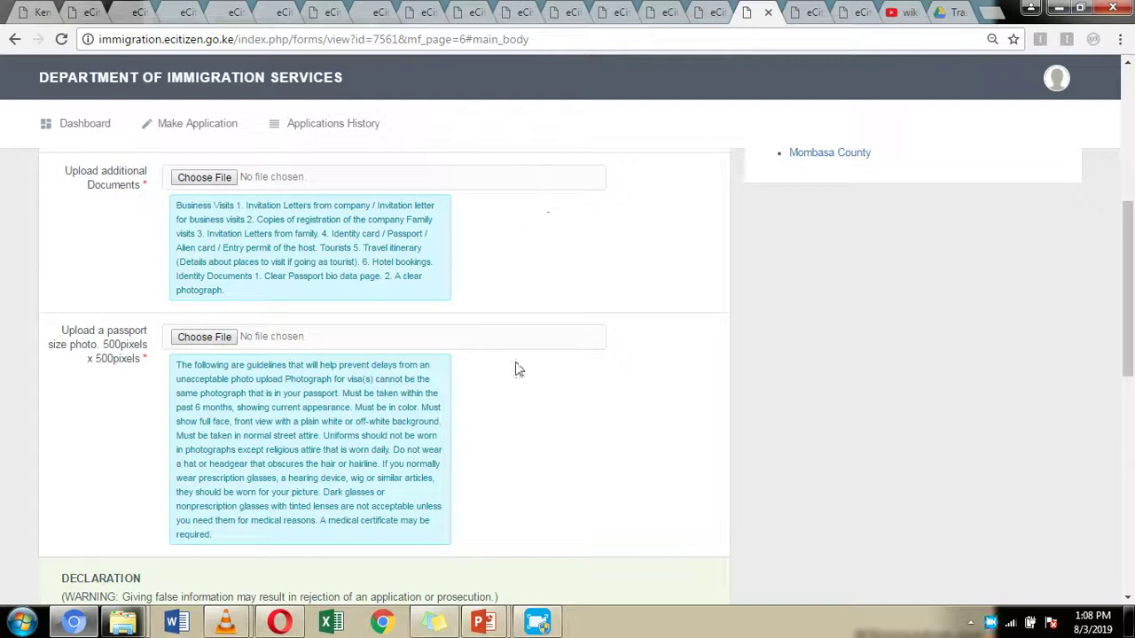
scroll(251, 296, "down", 1)
scroll(255, 313, "down", 1)
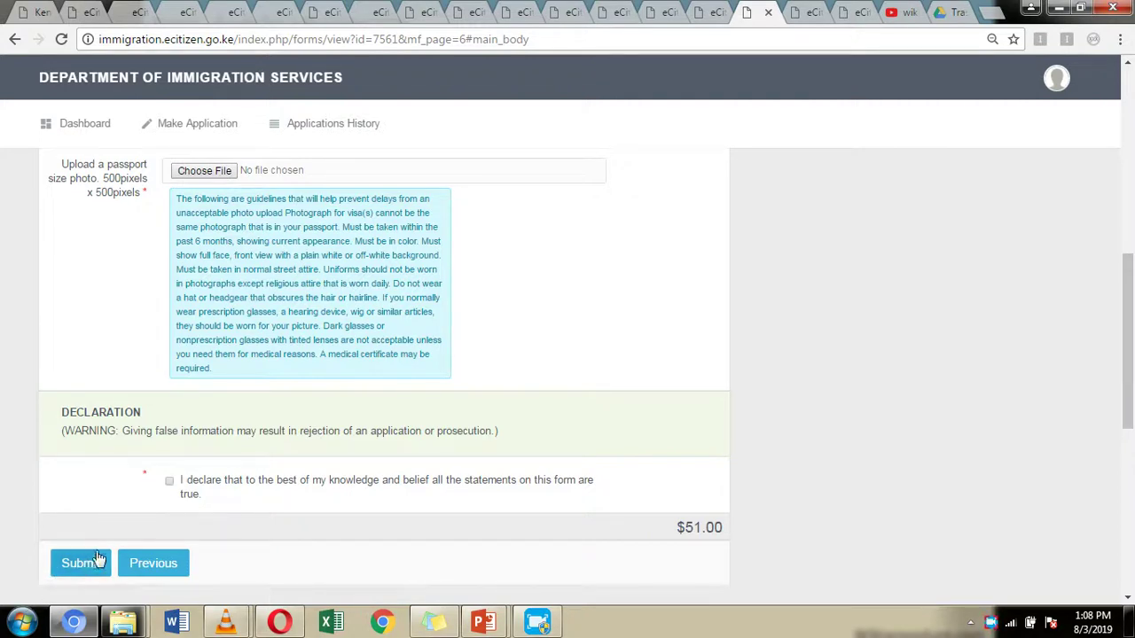
left_click(803, 12)
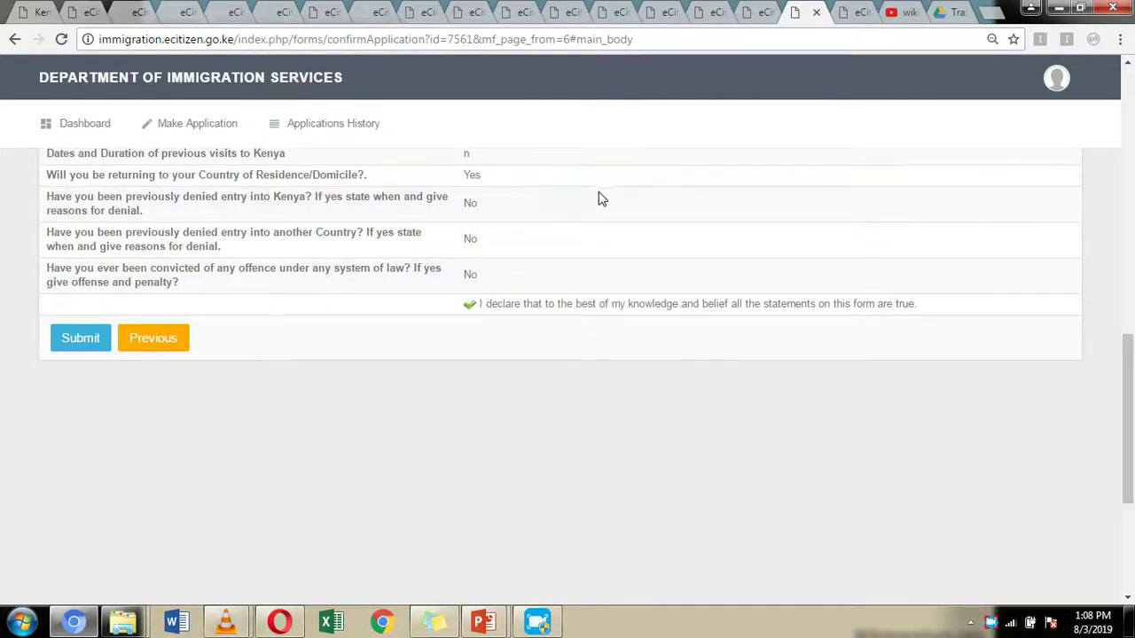
Step: Proceed from the application review to the payment page and view the Debit/Credit/Prepaid Card payment details
mouse_move(1130, 395)
left_mouse_down()
mouse_move(1128, 78)
mouse_move(1121, 389)
left_mouse_up()
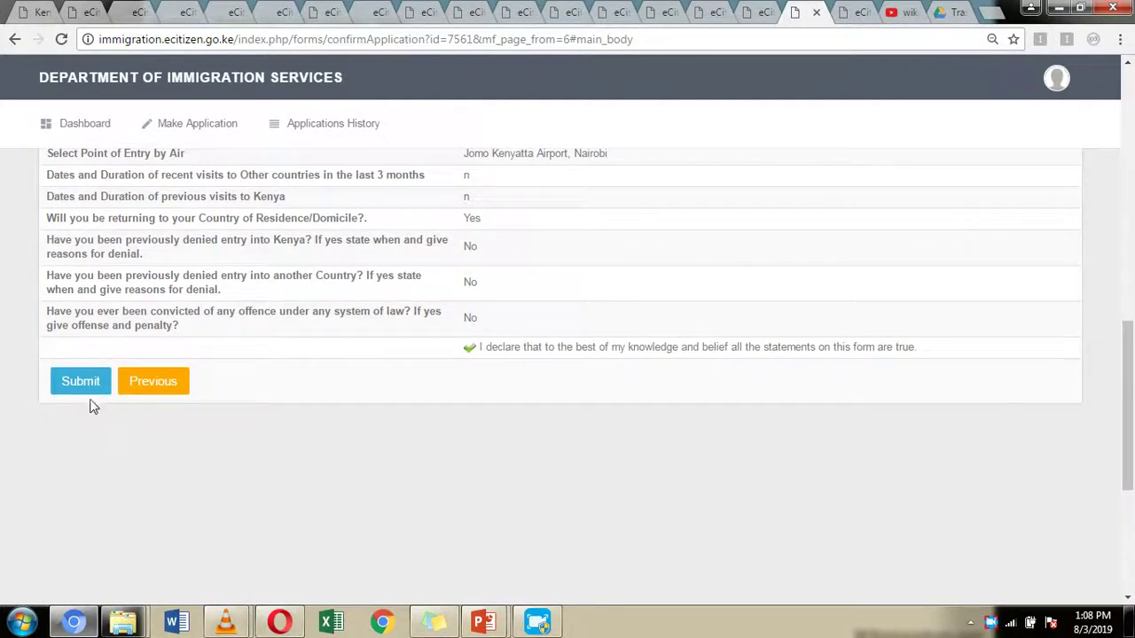
left_click(850, 12)
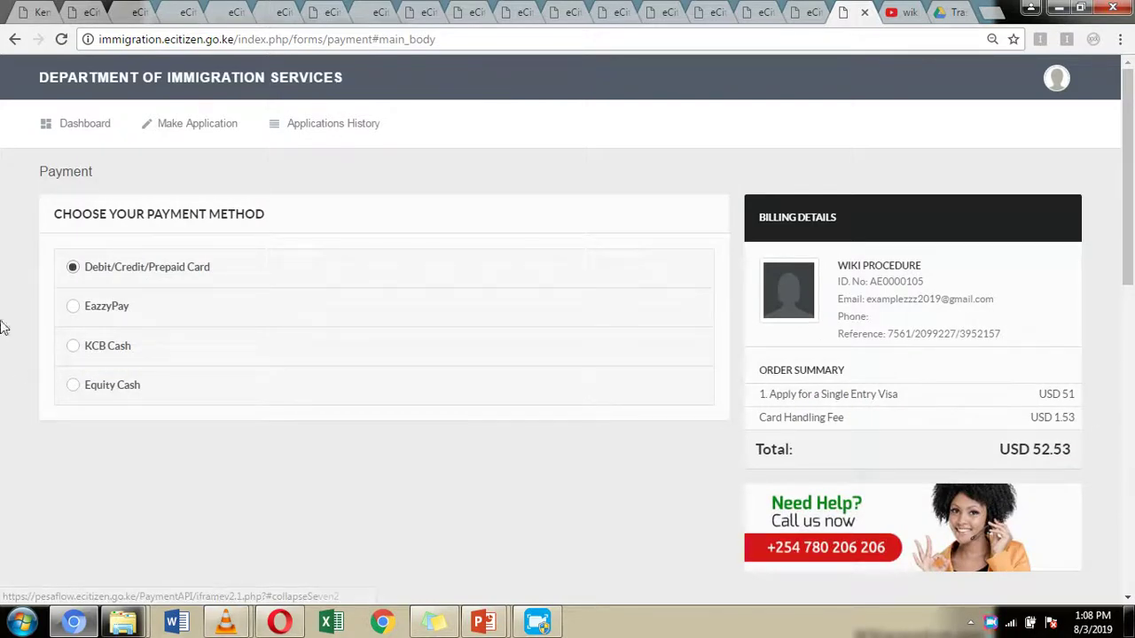
left_click(80, 268)
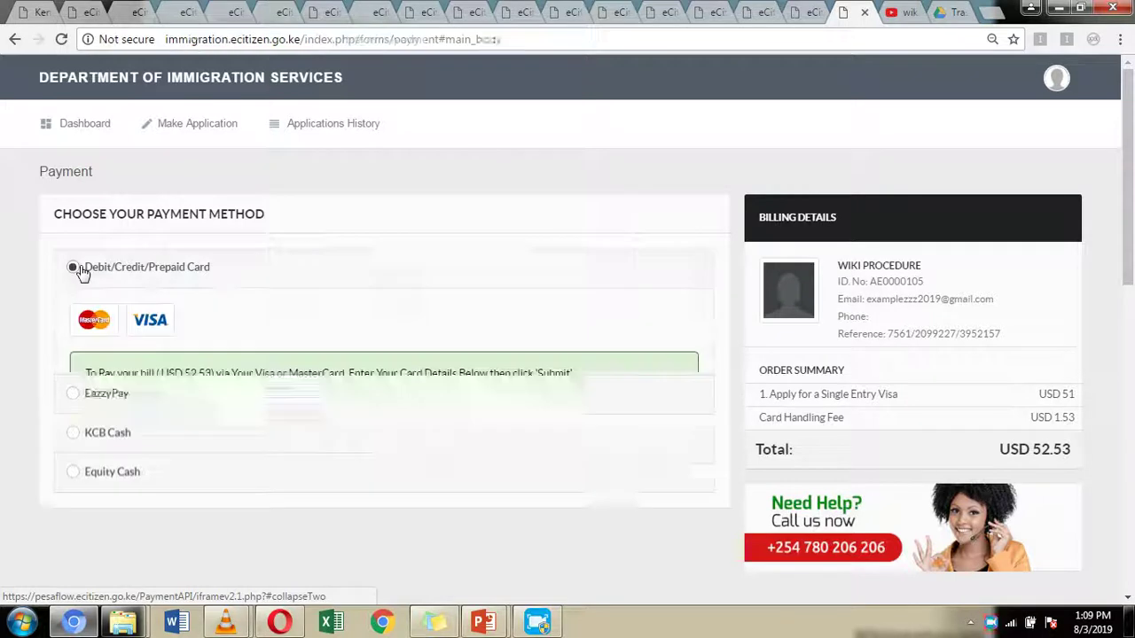
left_click(81, 268)
left_click(84, 269)
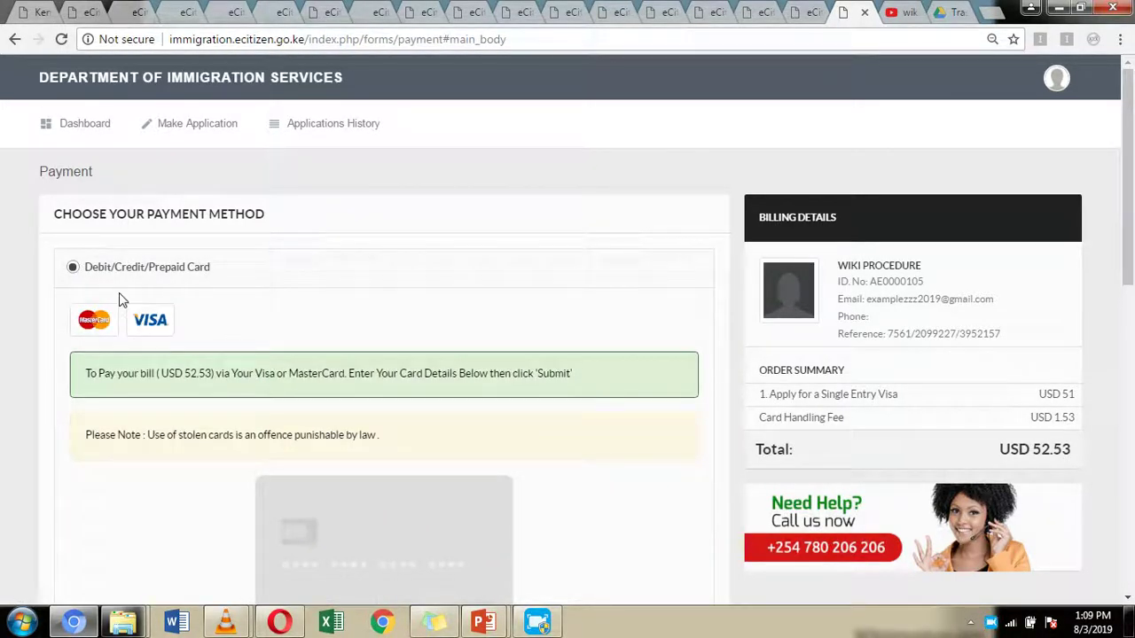
left_click(75, 270)
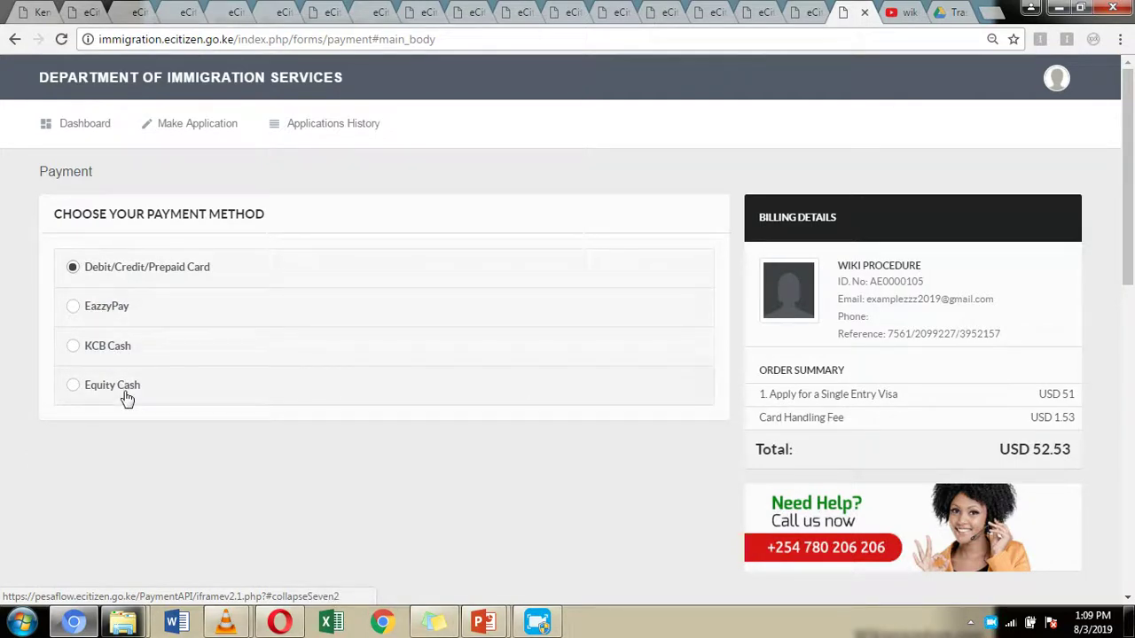
Step: View the Equity Cash deposit instructions, then collapse them and return to the list of payment methods
left_click(73, 388)
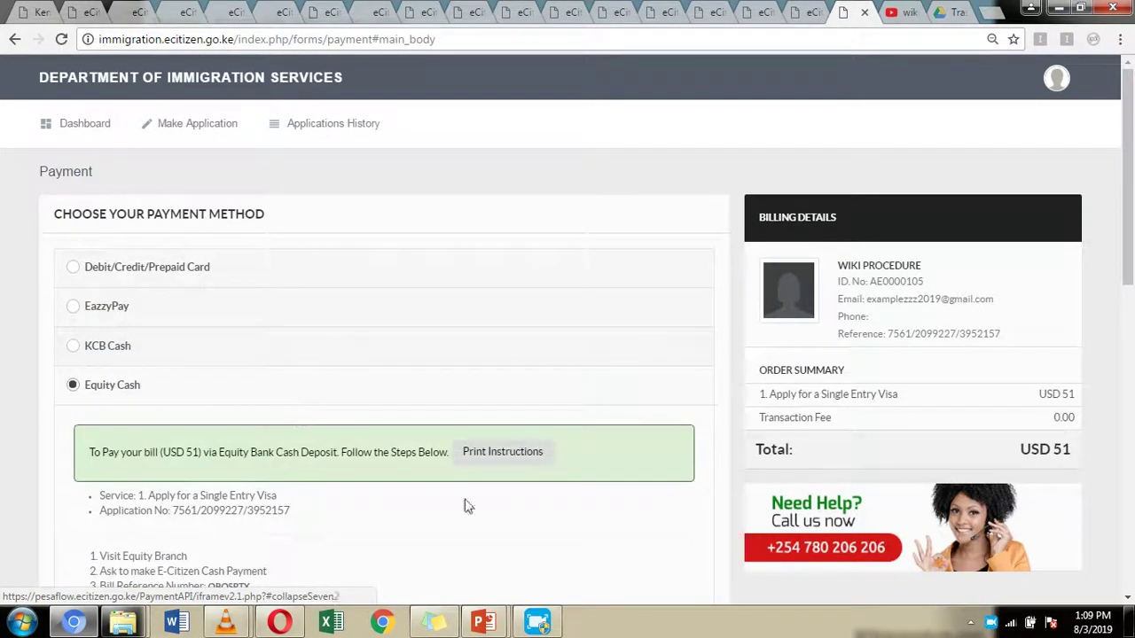
scroll(411, 493, "down", 2)
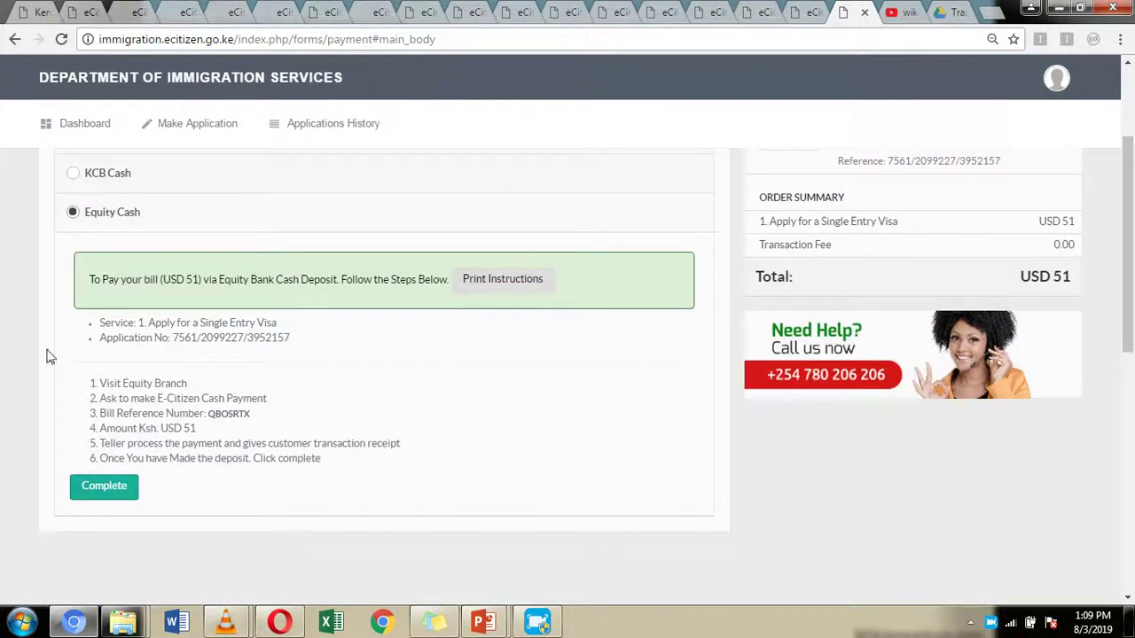
left_click(72, 213)
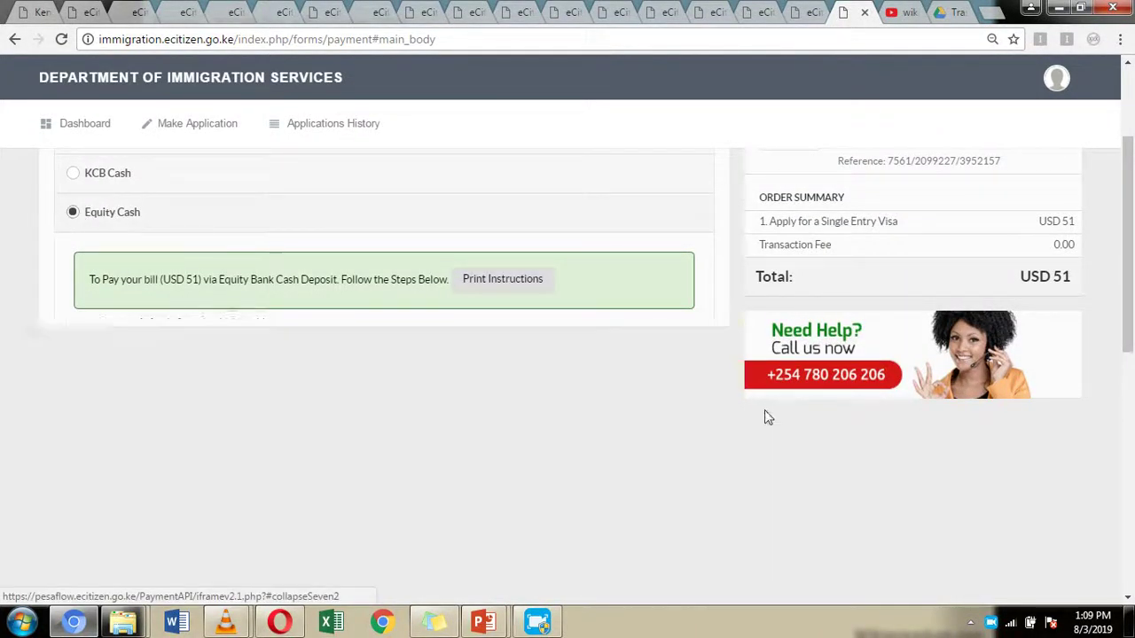
left_click(1133, 342)
left_click_drag(1109, 491, 1122, 245)
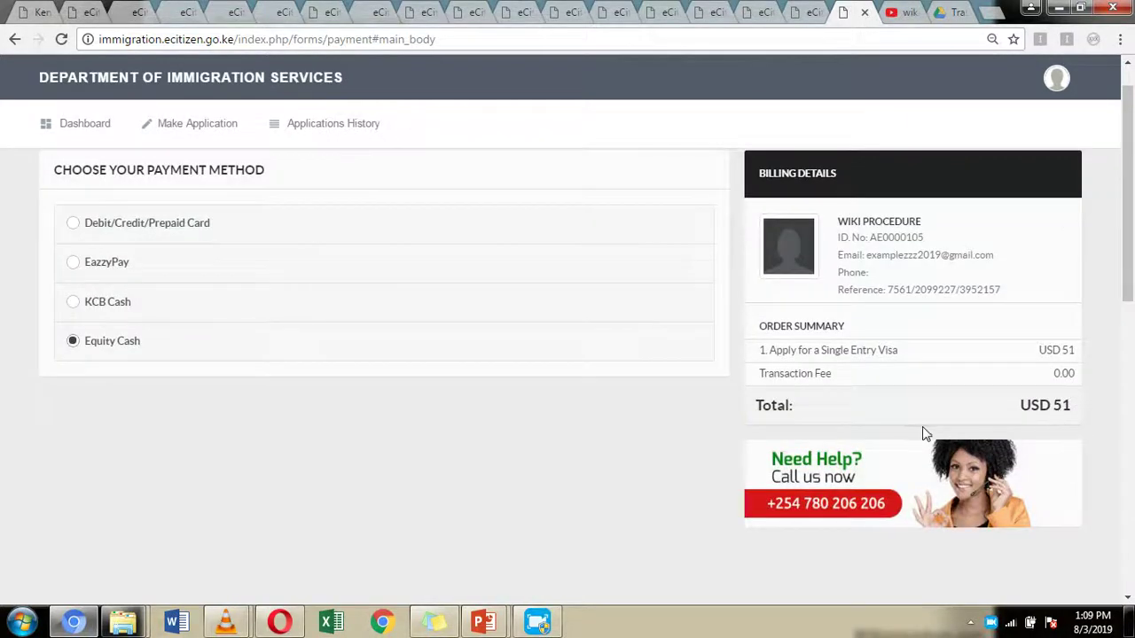
Step: View the card payment details again and the EazzyPay payment instructions, collapsing each one after reading
left_click(75, 225)
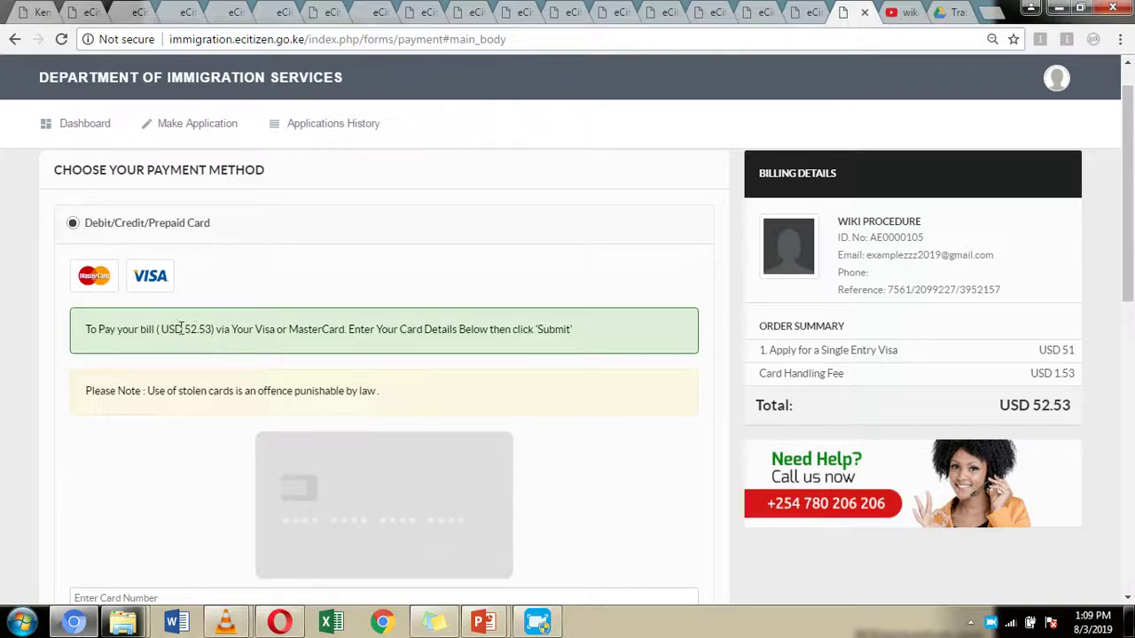
left_click(73, 222)
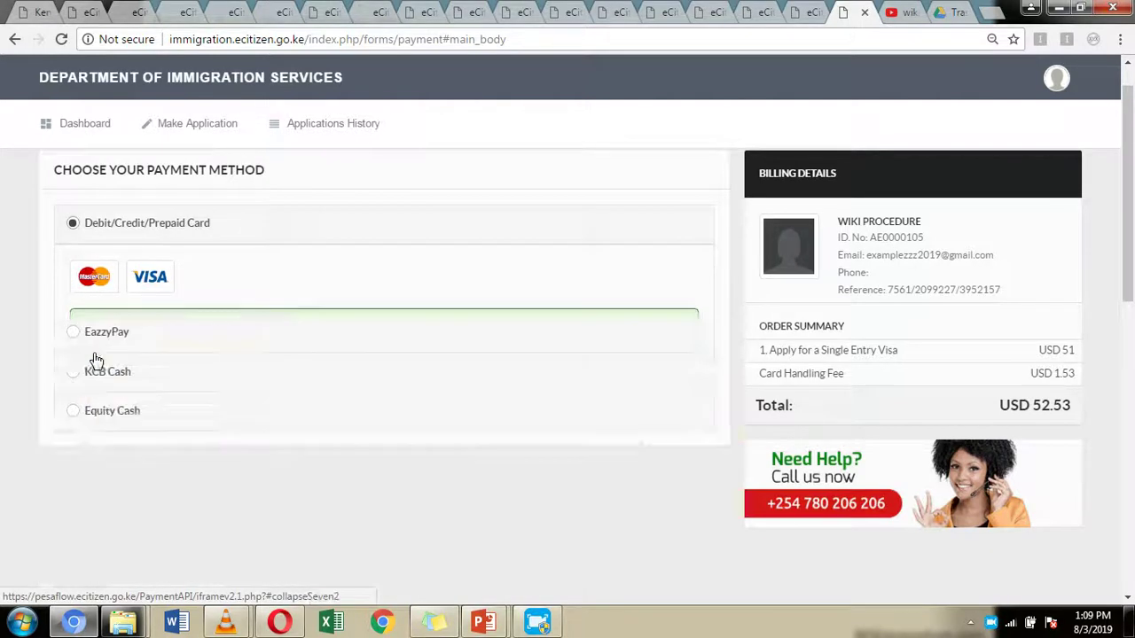
left_click(75, 265)
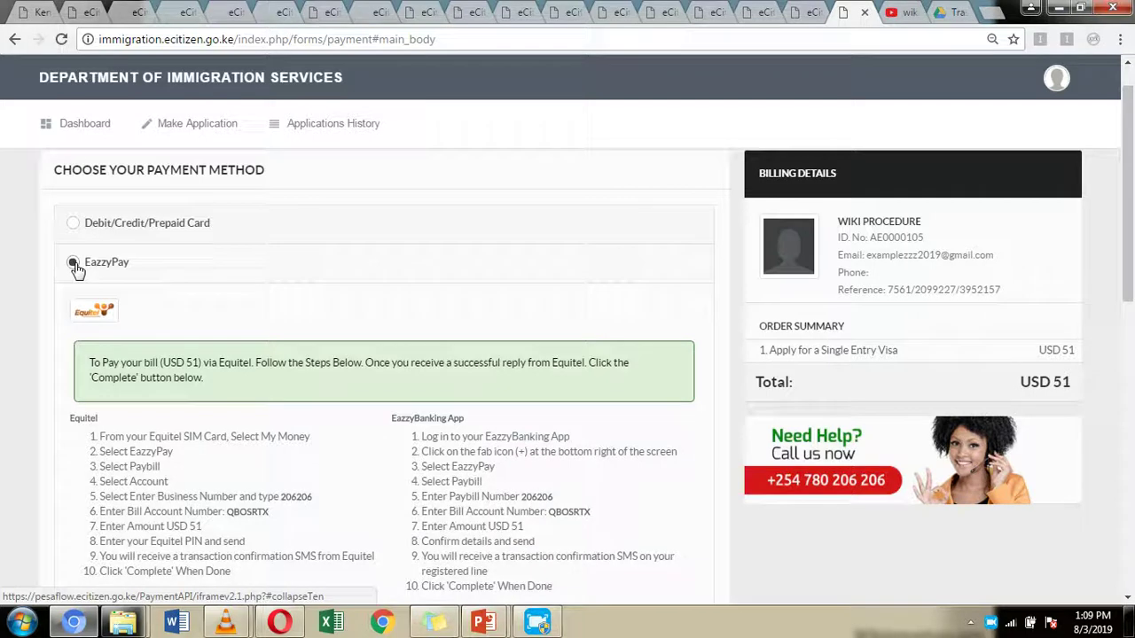
left_click(76, 266)
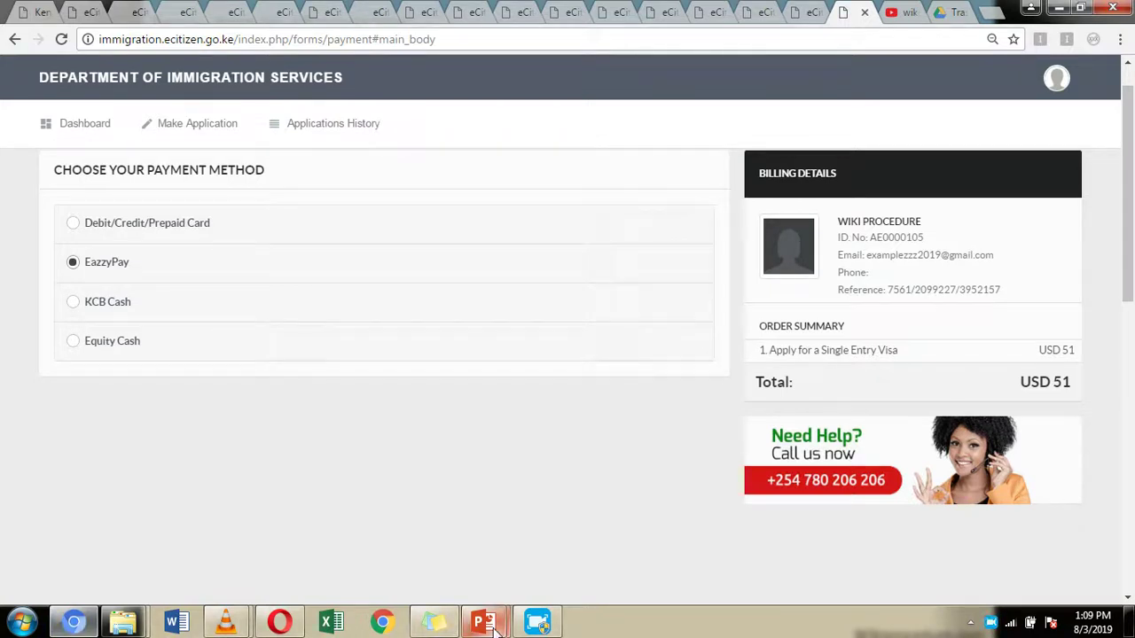
Step: Switch to the running PowerPoint slide show on applying for a Kenyan business visa
mouse_move(495, 628)
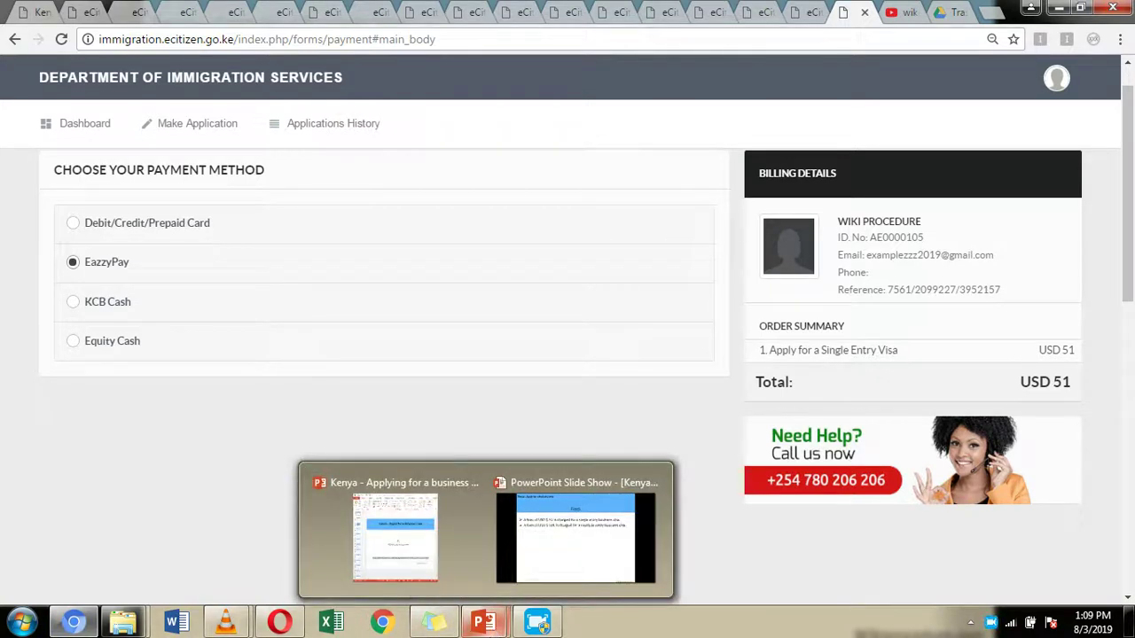
left_click(552, 555)
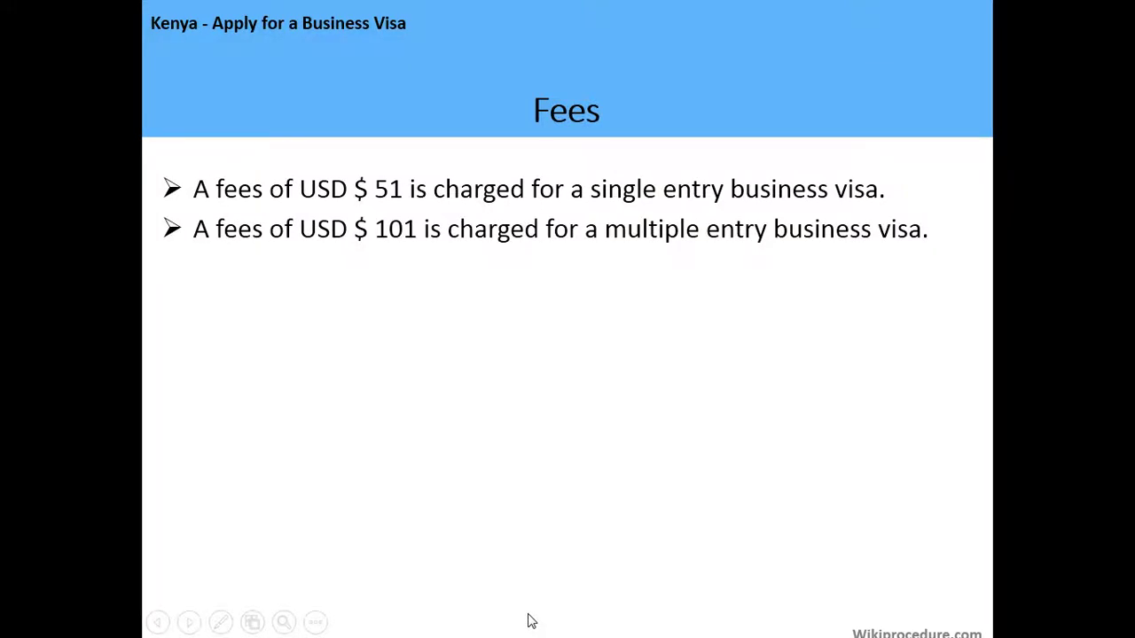